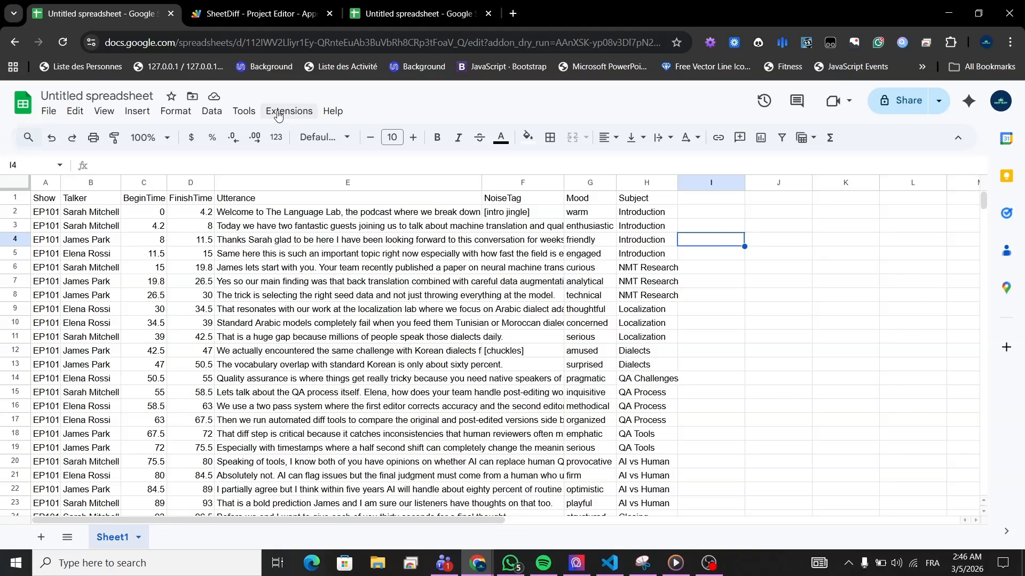
Open the SheetDiff settings, preview the Cell-by-Cell comparison mode and set the mode to Structural Diff
scroll(477, 342, down, 2)
scroll(477, 340, up, 2)
click(289, 110)
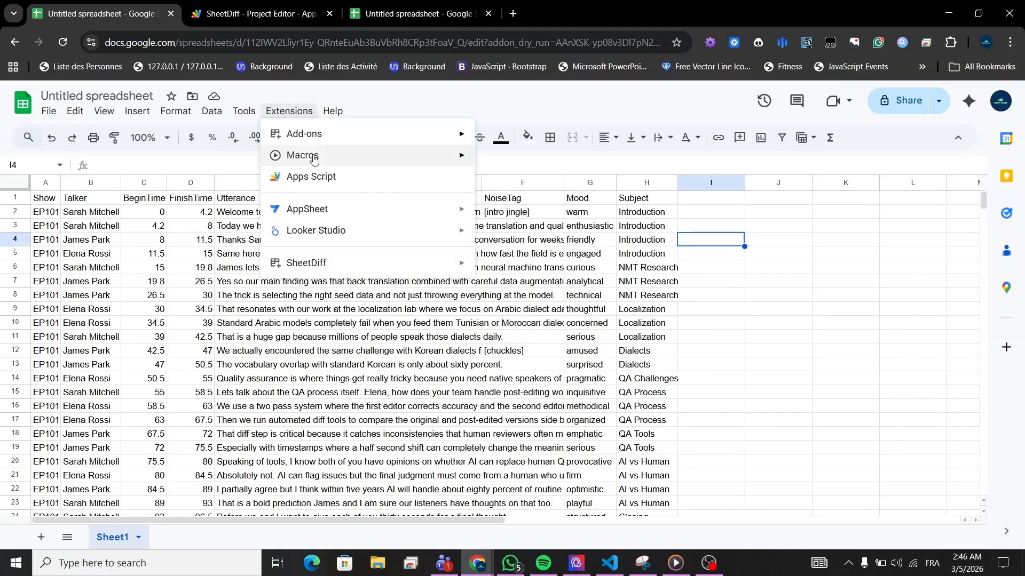
mouse_move(371, 262)
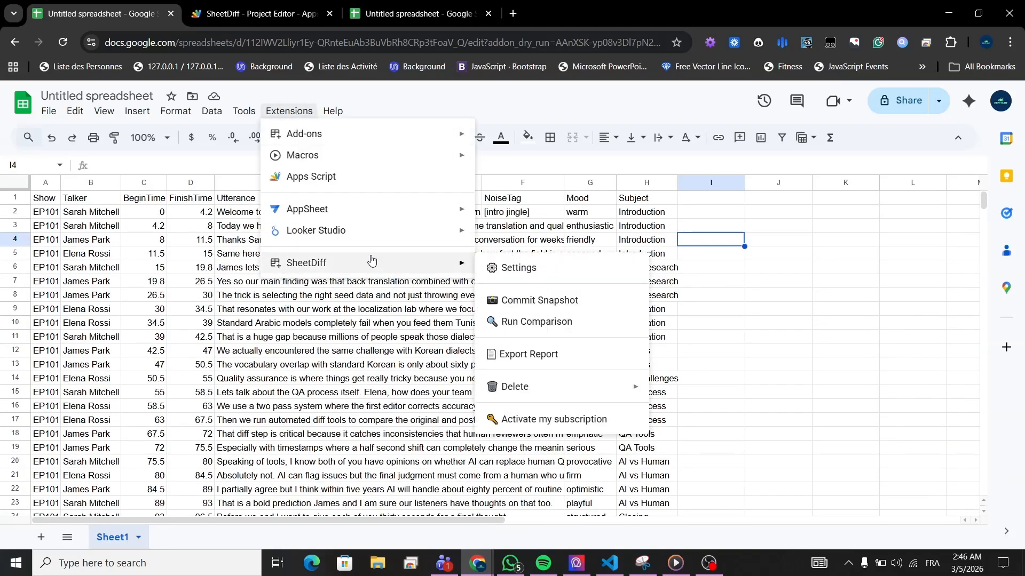
click(567, 274)
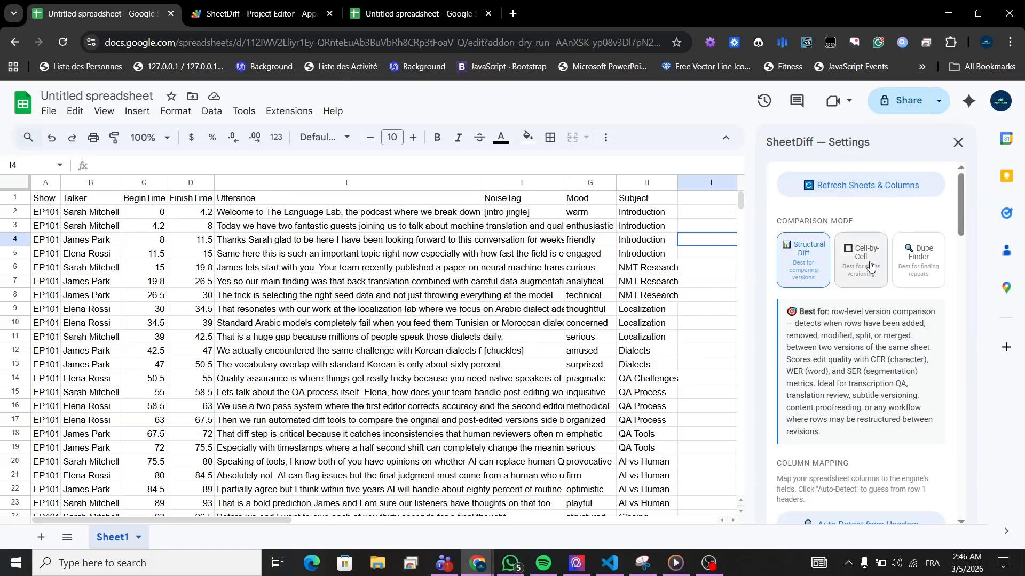
click(868, 274)
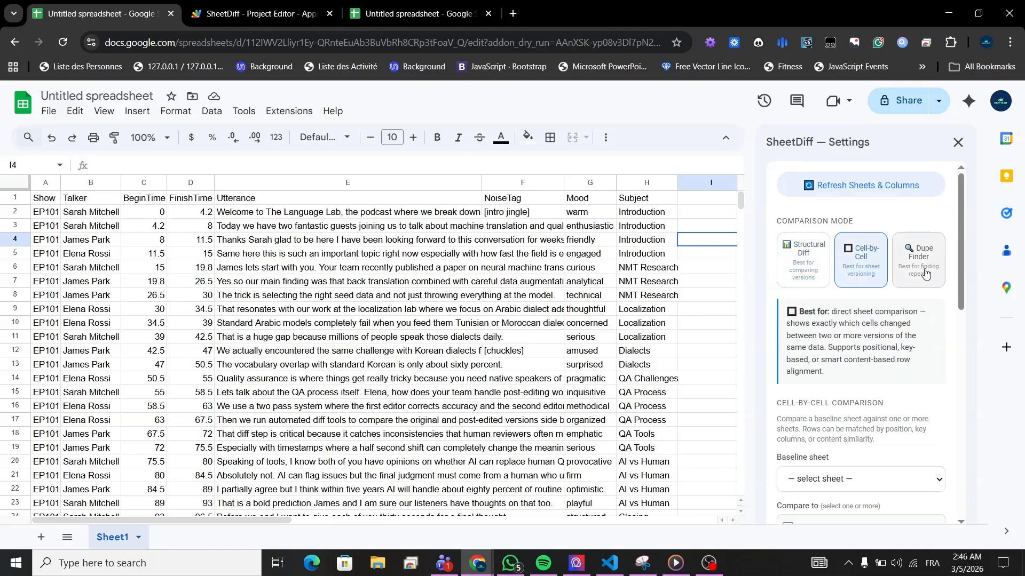
click(803, 269)
Auto-detect the SheetDiff column mapping from the sheet's header row
scroll(859, 324, down, 3)
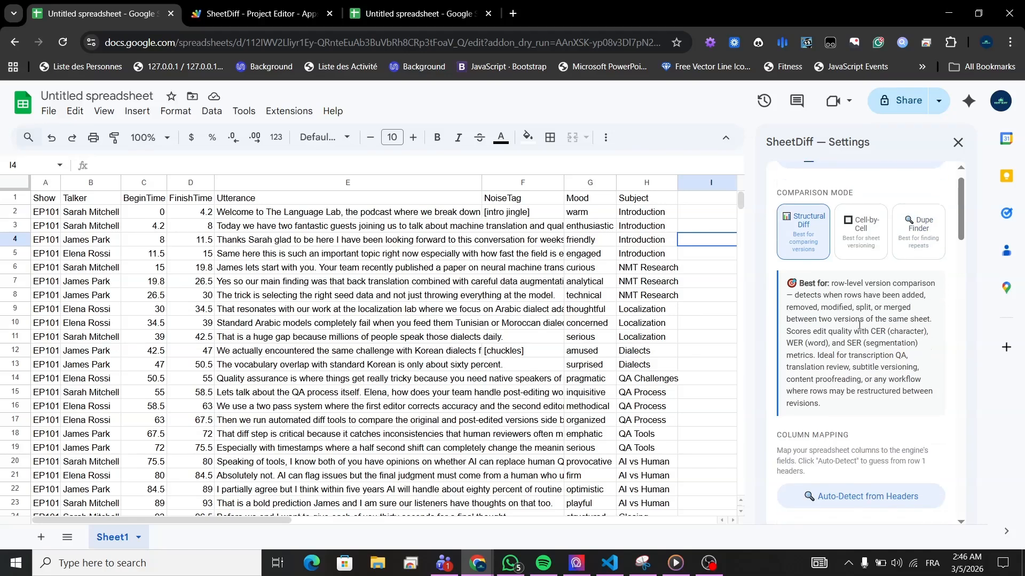
scroll(859, 342, down, 3)
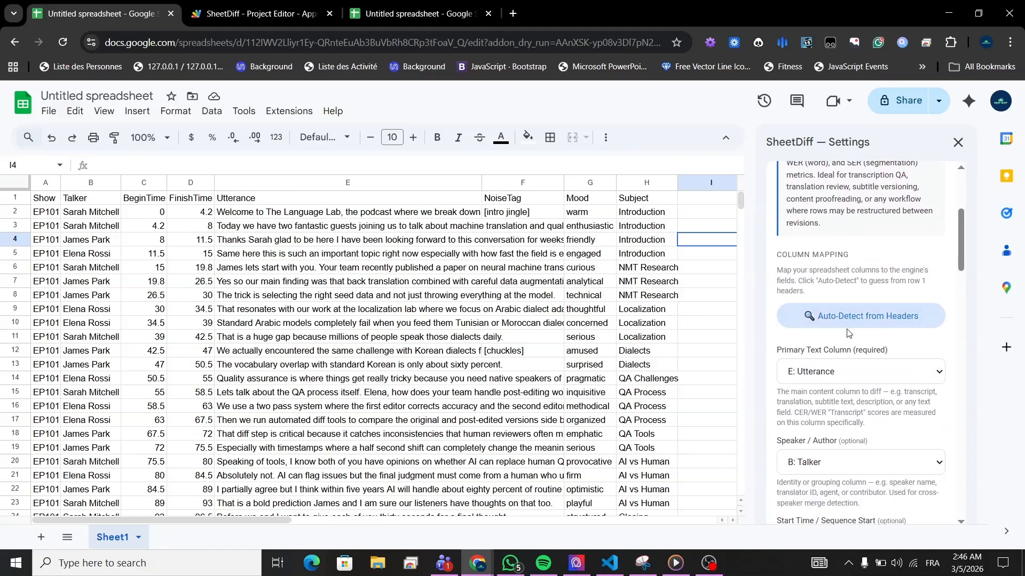
click(852, 238)
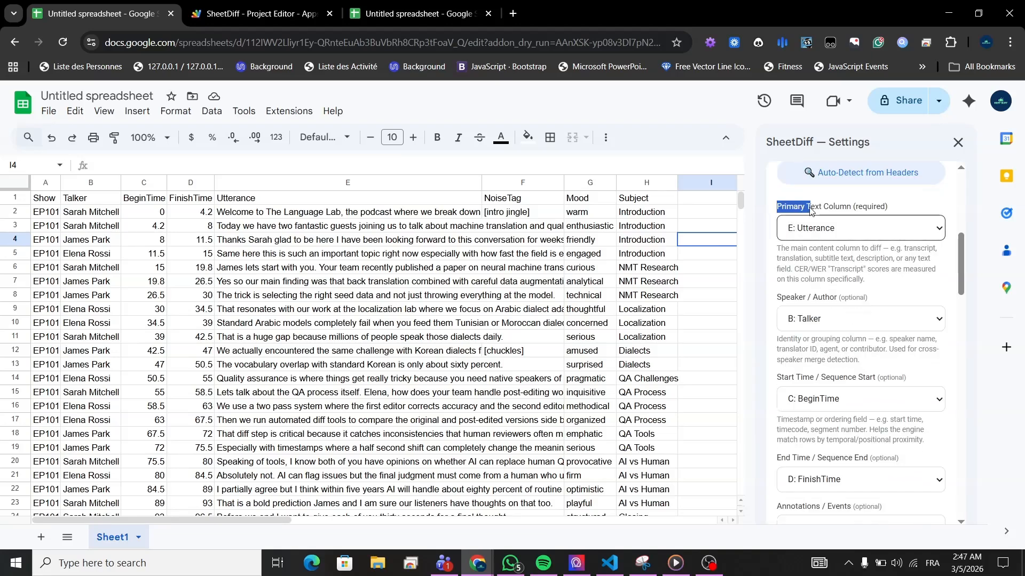
Review the mapped columns, additional scored columns and detection options, and try out Simple mode
scroll(779, 248, down, 2)
scroll(779, 256, down, 5)
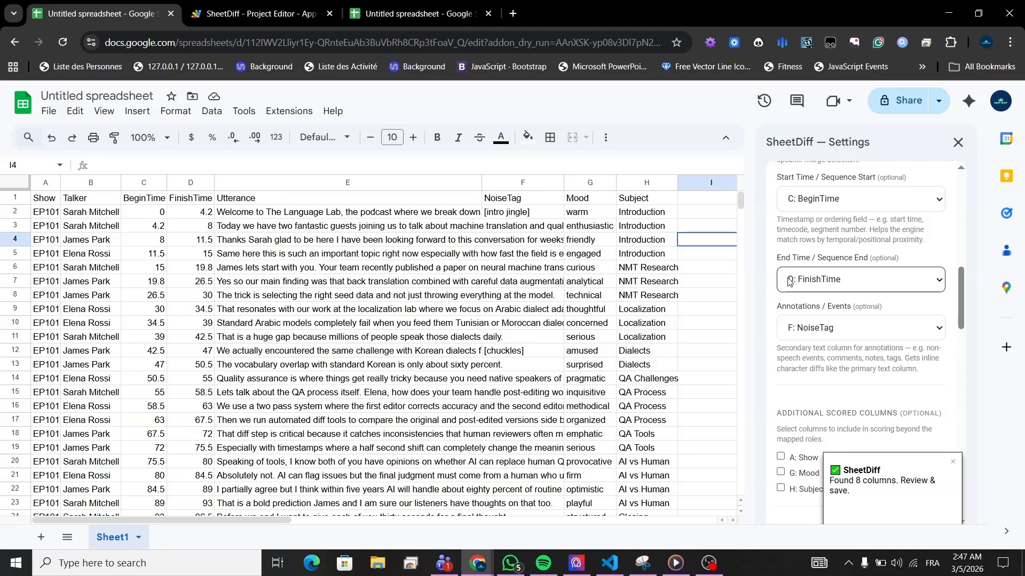
scroll(795, 309, down, 1)
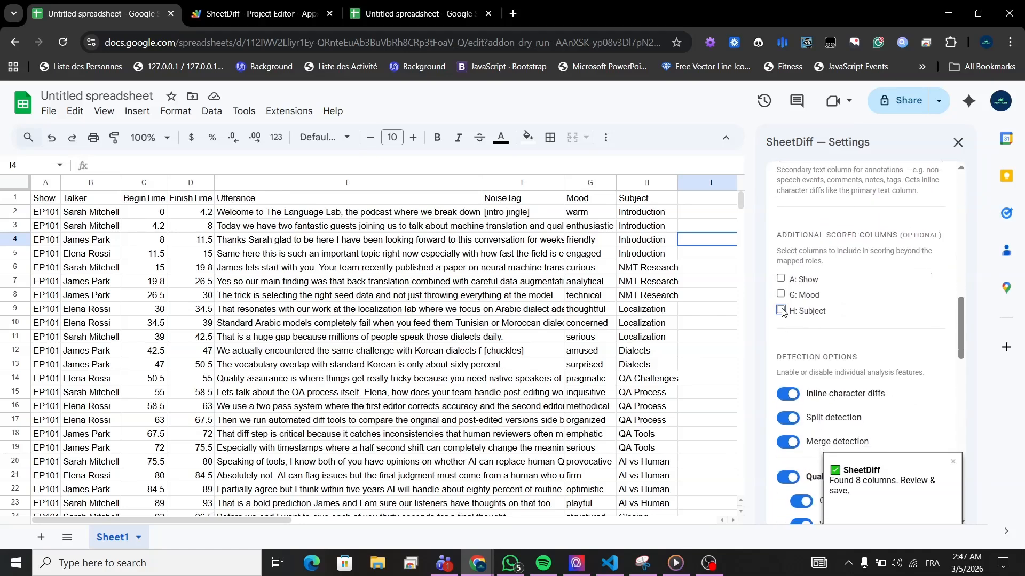
scroll(782, 289, down, 3)
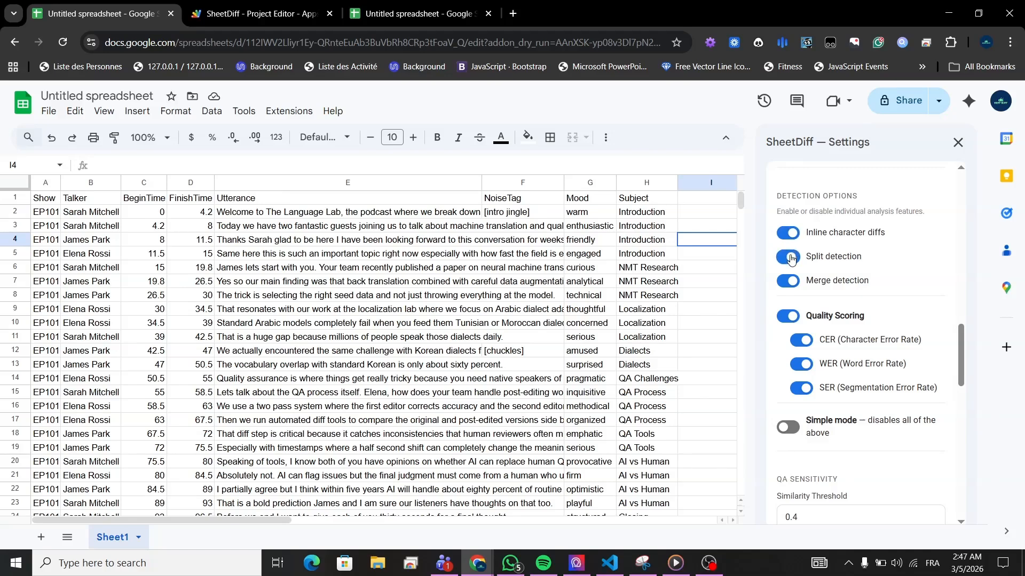
scroll(822, 332, down, 1)
click(788, 362)
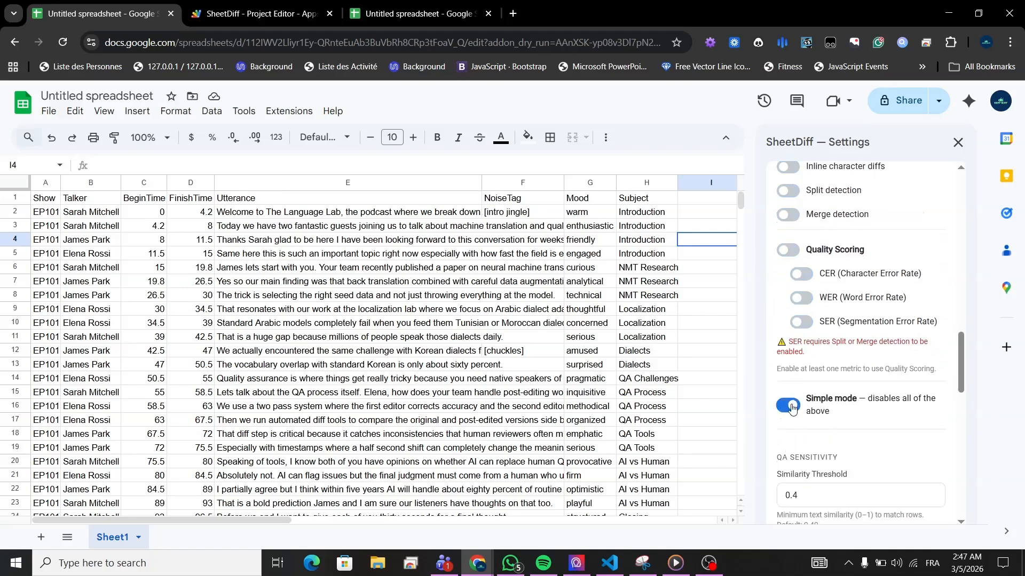
Review the sensitivity, normalization, output, performance and report options, then save the SheetDiff settings and close them
scroll(819, 243, down, 4)
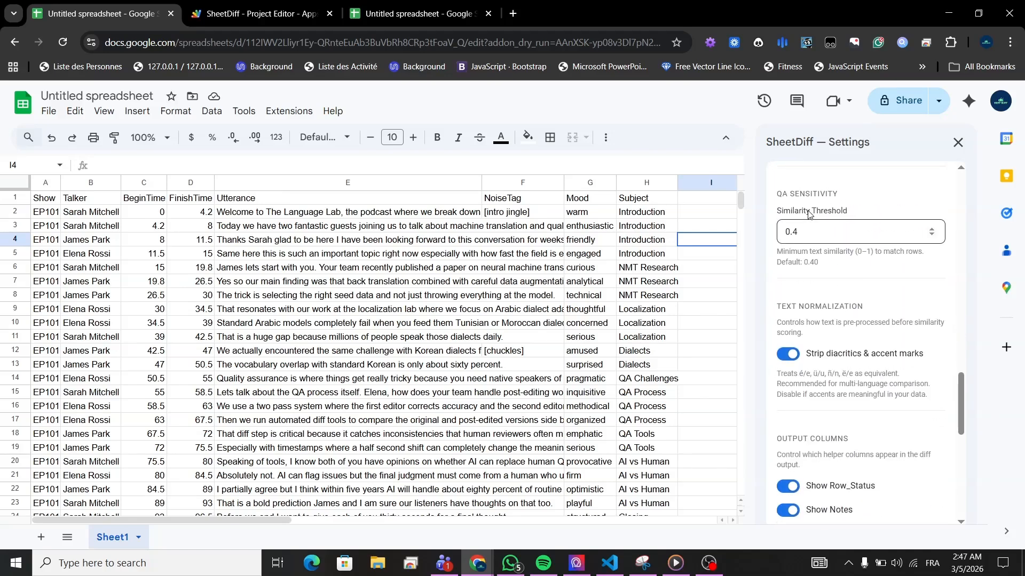
scroll(783, 206, down, 1)
scroll(807, 204, down, 4)
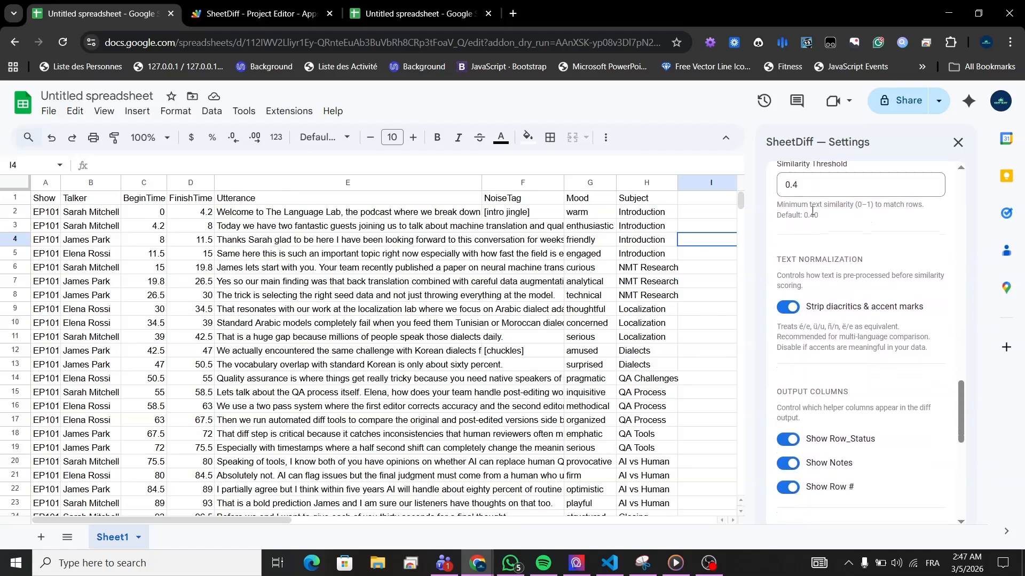
scroll(853, 374, down, 5)
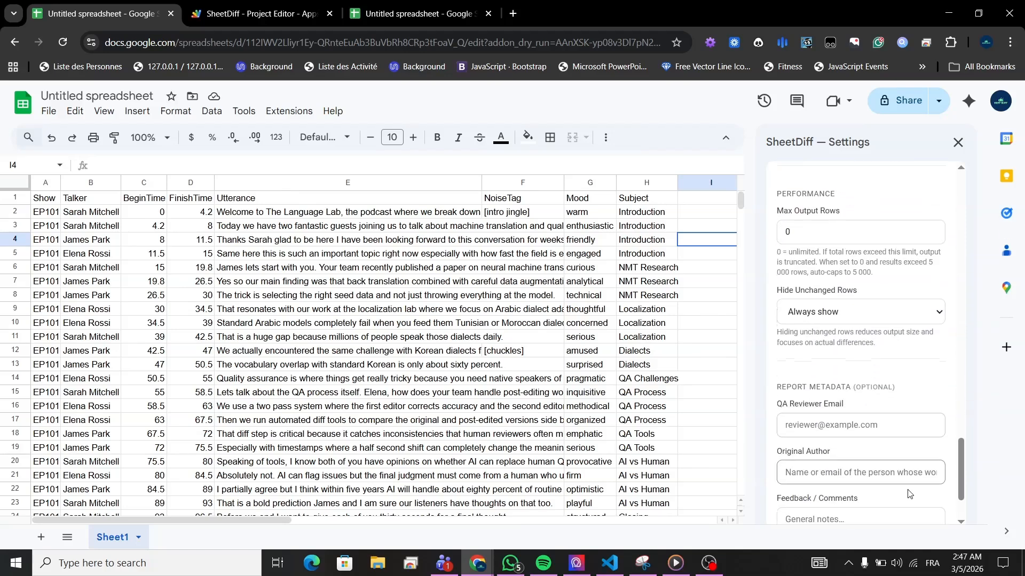
click(907, 502)
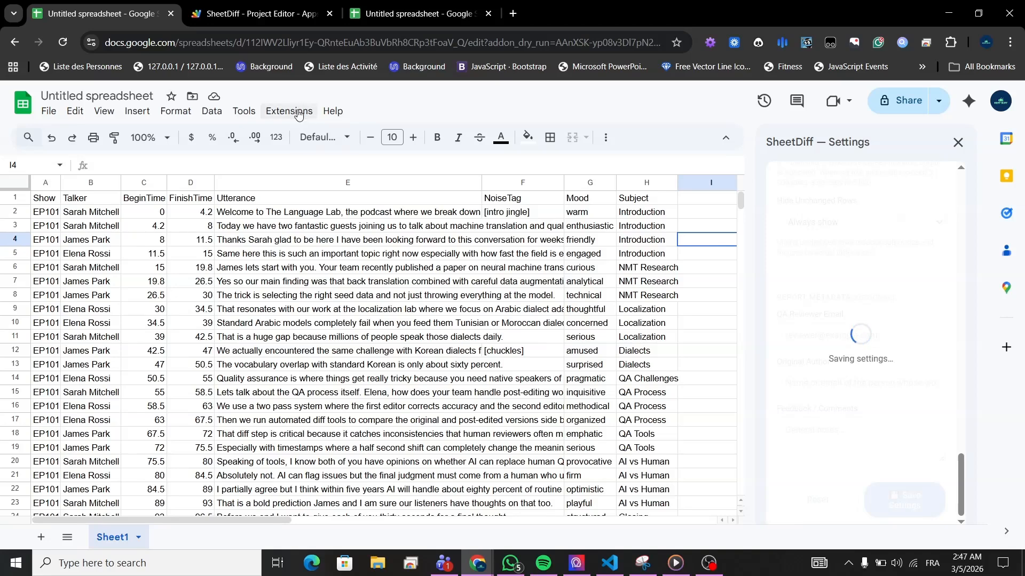
click(958, 142)
Commit a SheetDiff snapshot of Sheet1, check the snapshot sheet and return to Sheet1
click(288, 111)
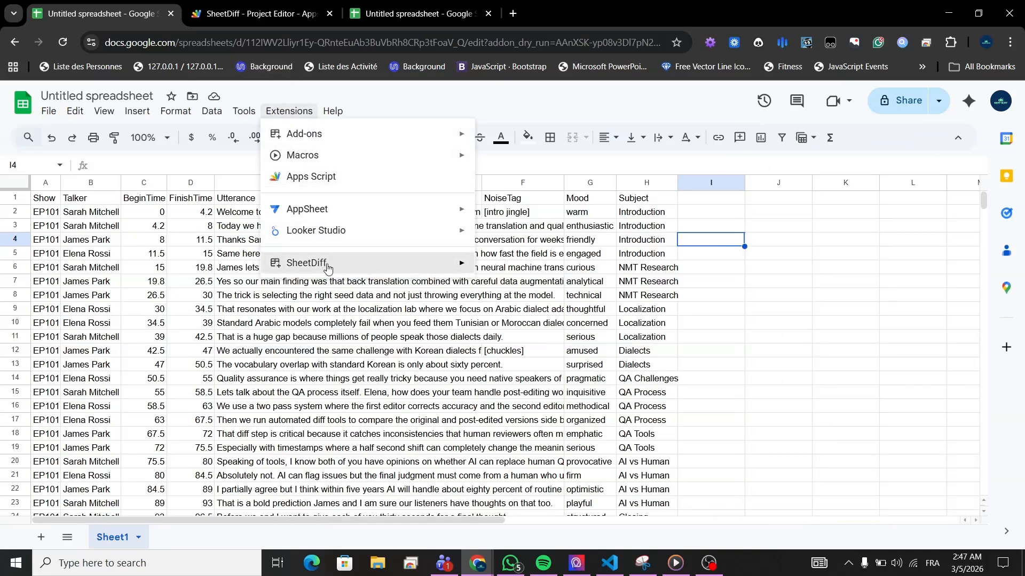
mouse_move(307, 262)
click(531, 300)
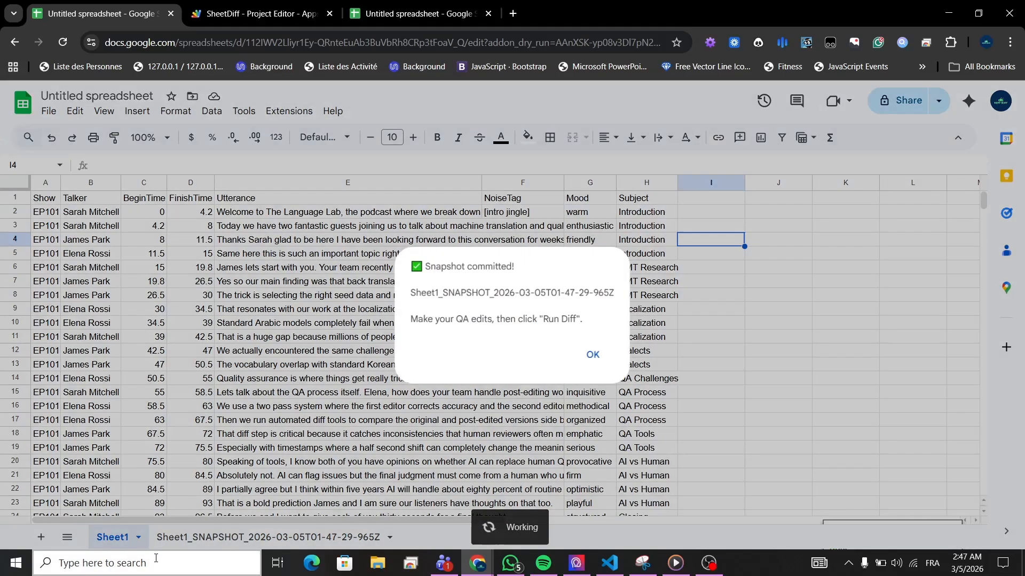
click(592, 354)
click(216, 539)
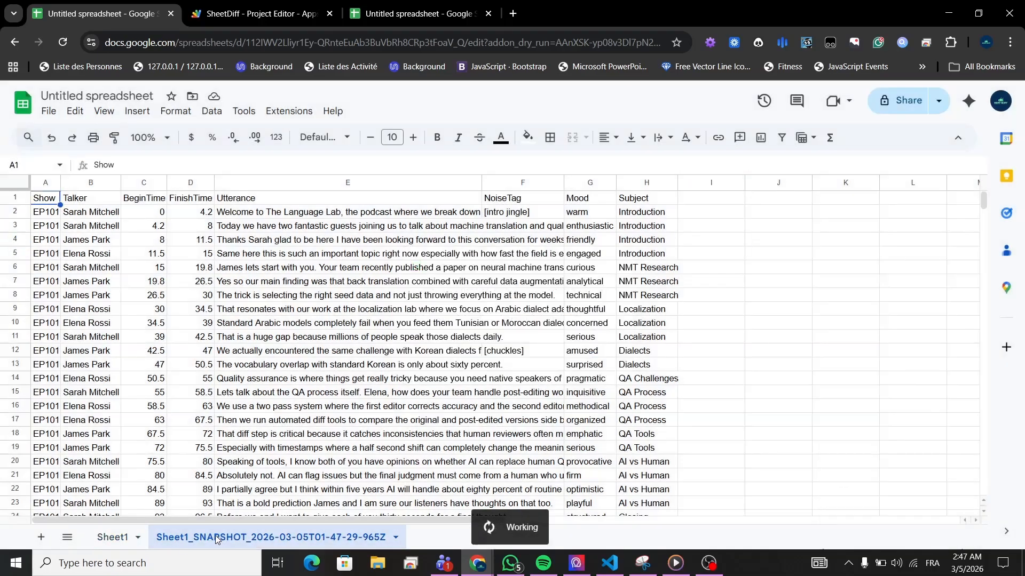
click(122, 539)
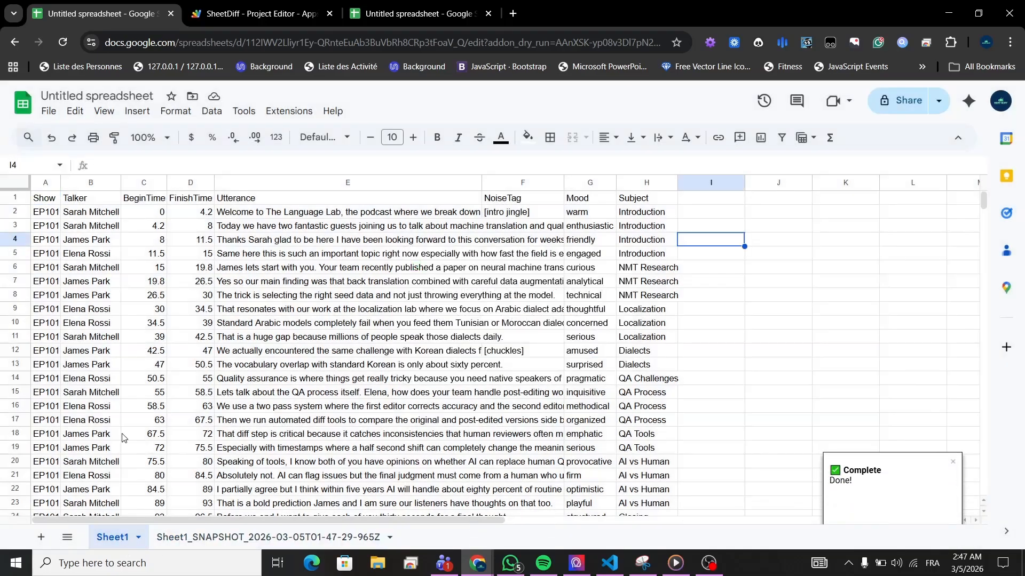
Switch to the SheetDiff Apps Script project, run loadDemoReworked to overwrite Sheet1 with reworked rows, and return to the spreadsheet
click(269, 16)
click(305, 138)
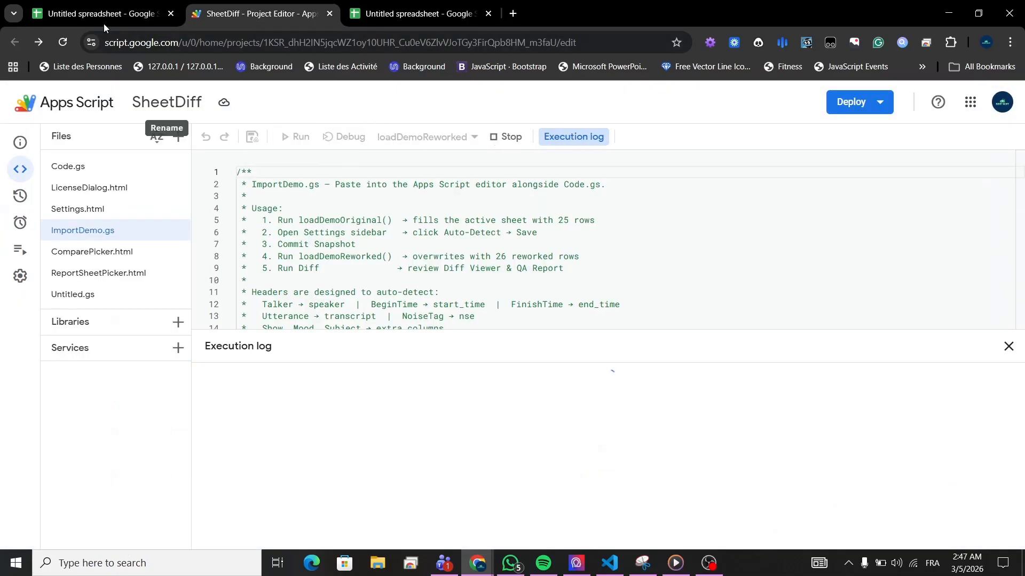
click(85, 12)
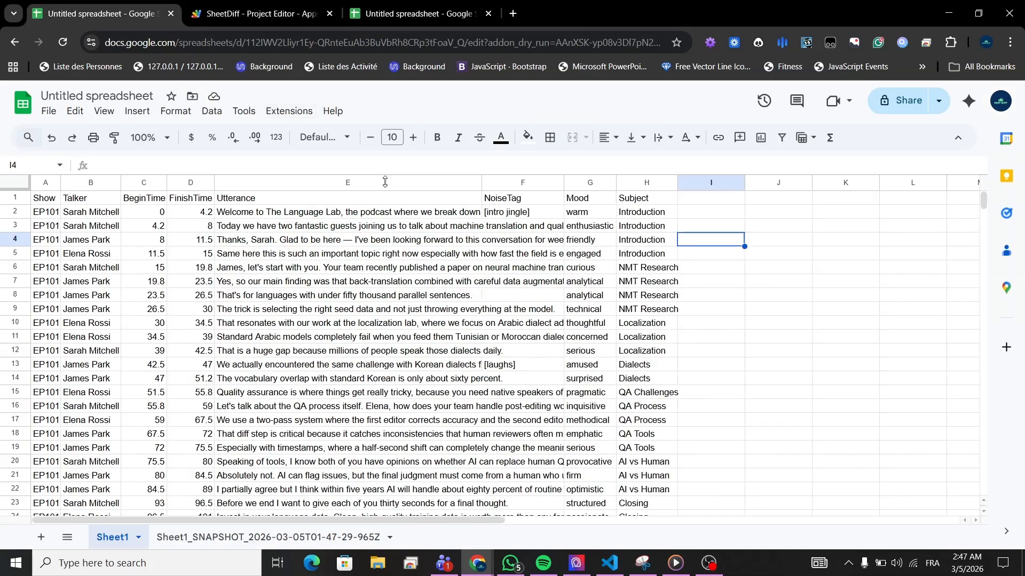
Run a SheetDiff comparison with the Sheet1 snapshot as baseline and Sheet1 as the compare-to sheet, and dismiss its dialogs
click(289, 111)
mouse_move(459, 266)
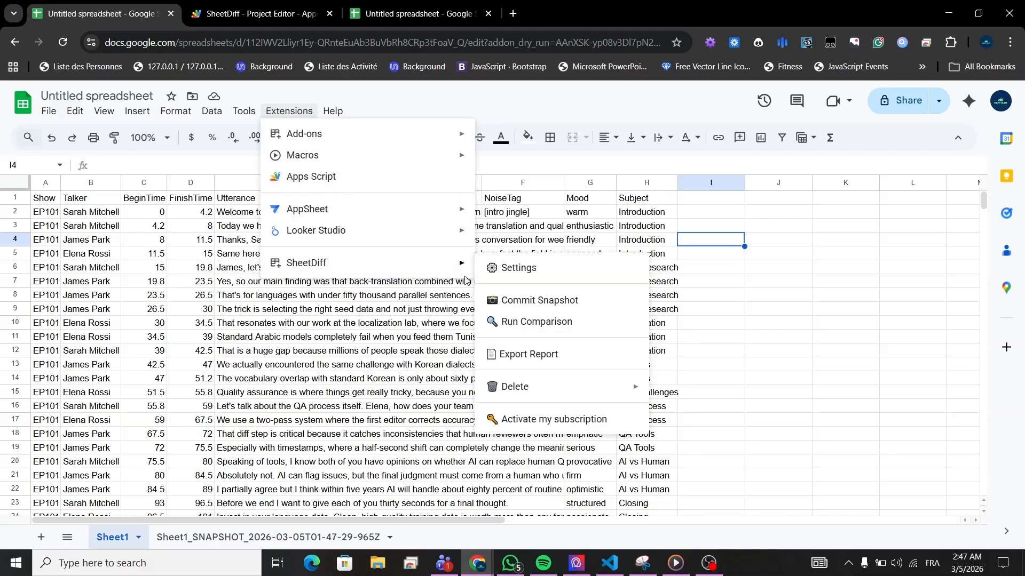
click(499, 322)
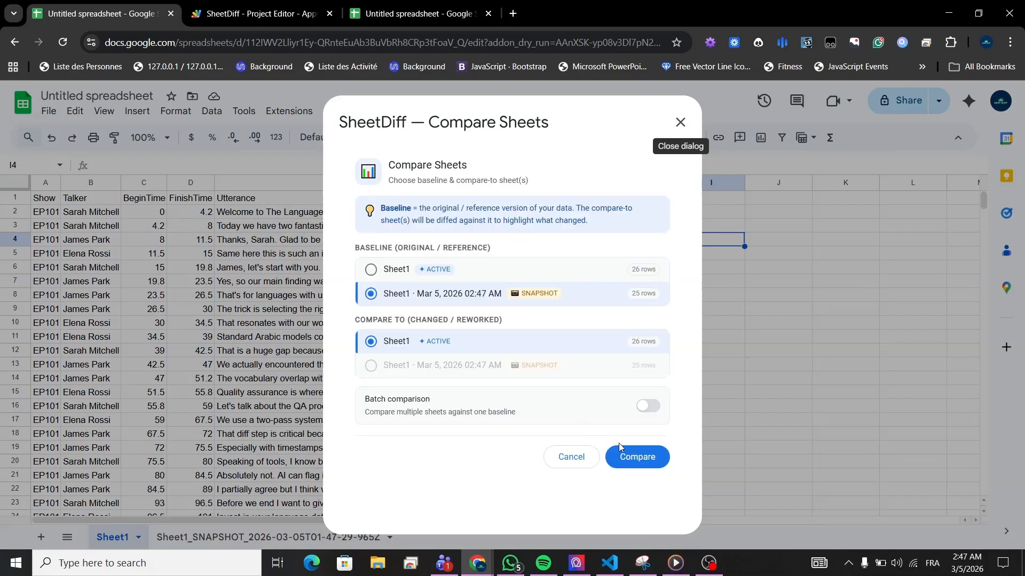
click(642, 462)
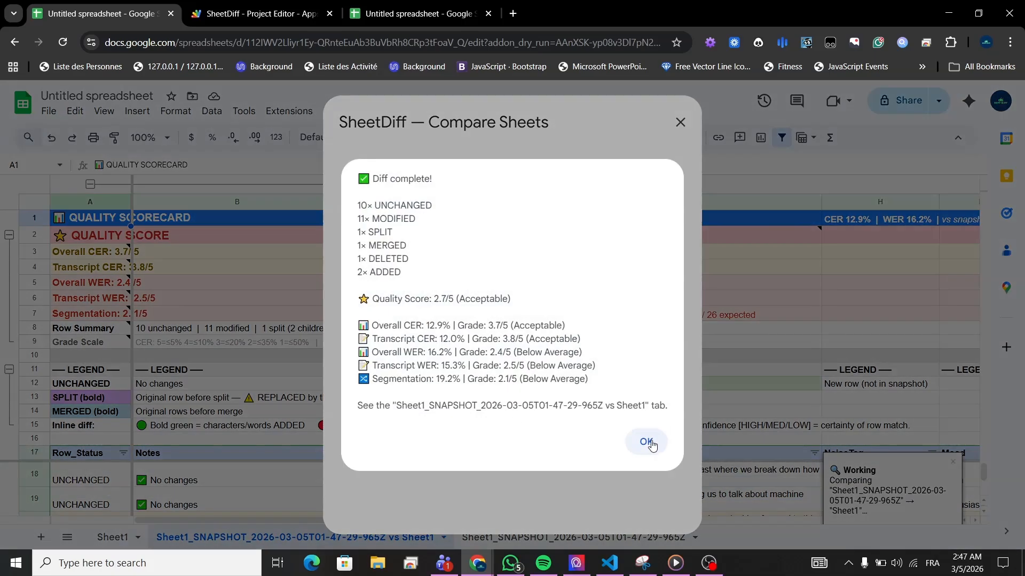
click(648, 442)
click(679, 121)
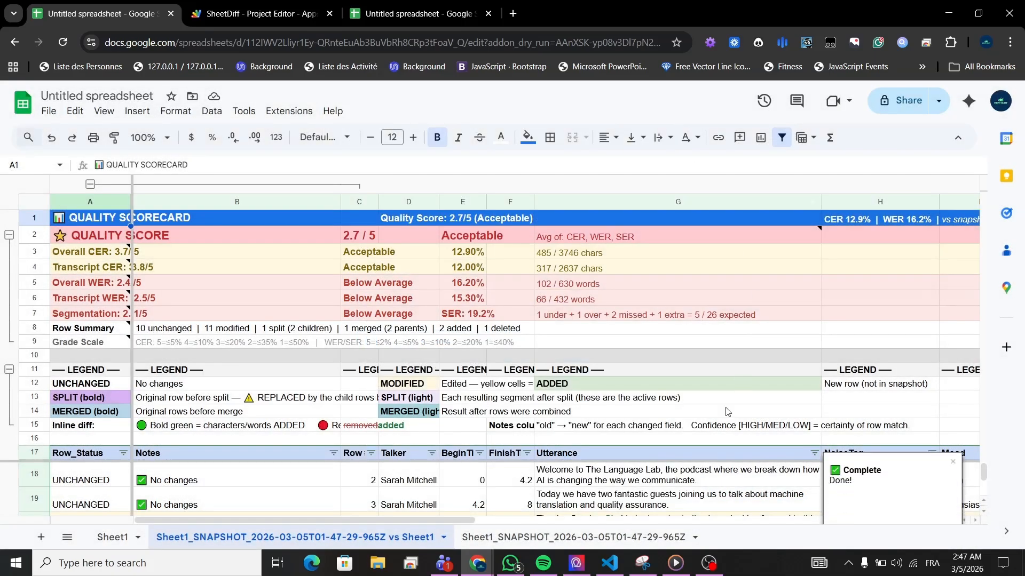
Examine the quality scorecard, row summary and legend at the start of the comparison sheet
click(629, 300)
scroll(206, 324, up, 5)
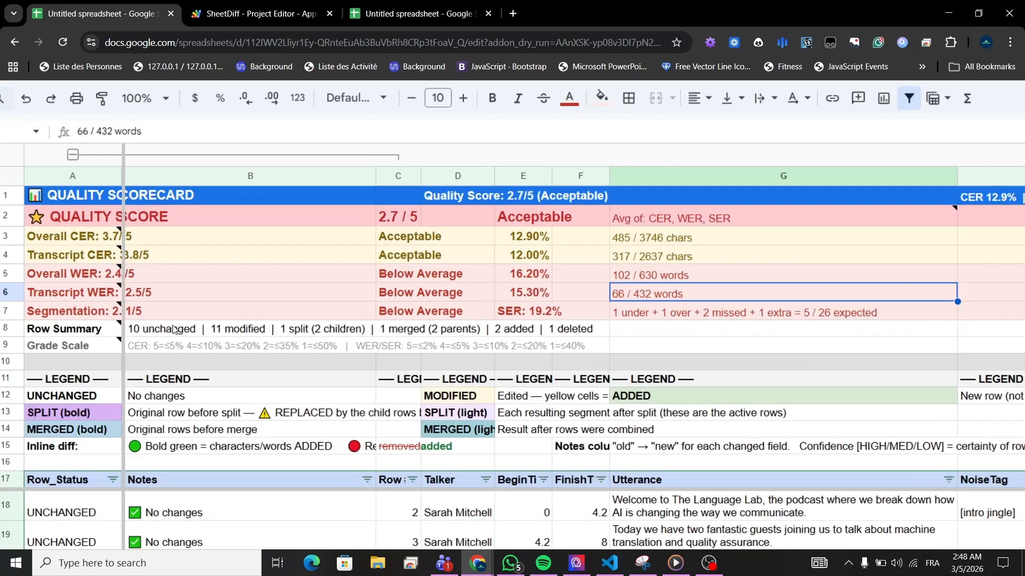
scroll(263, 347, right, 1)
scroll(266, 347, left, 1)
scroll(266, 347, right, 5)
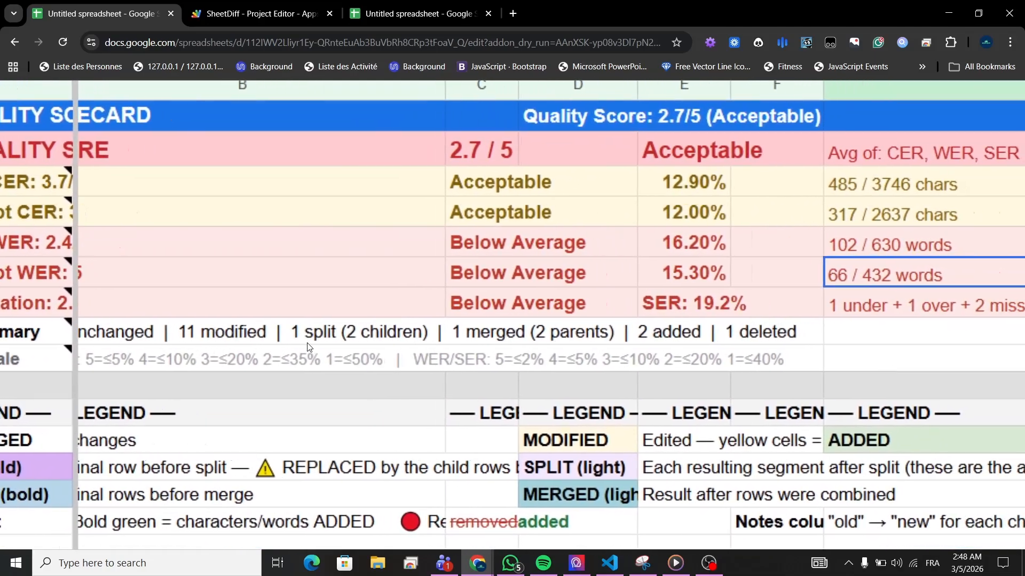
scroll(414, 348, down, 5)
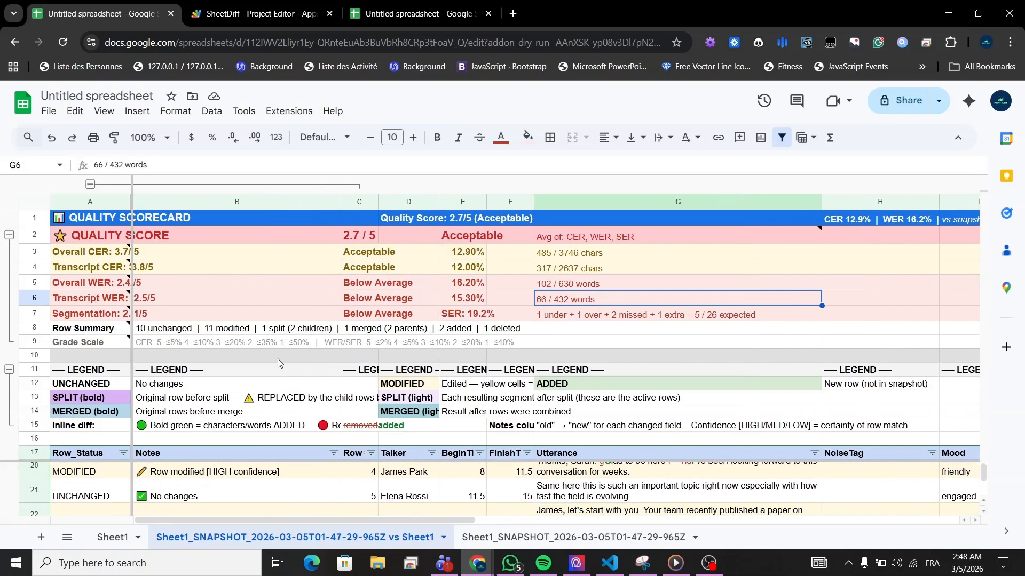
Collapse and re-expand the score detail rows, and read the notes explaining the CER, WER and segmentation metrics
mouse_move(72, 254)
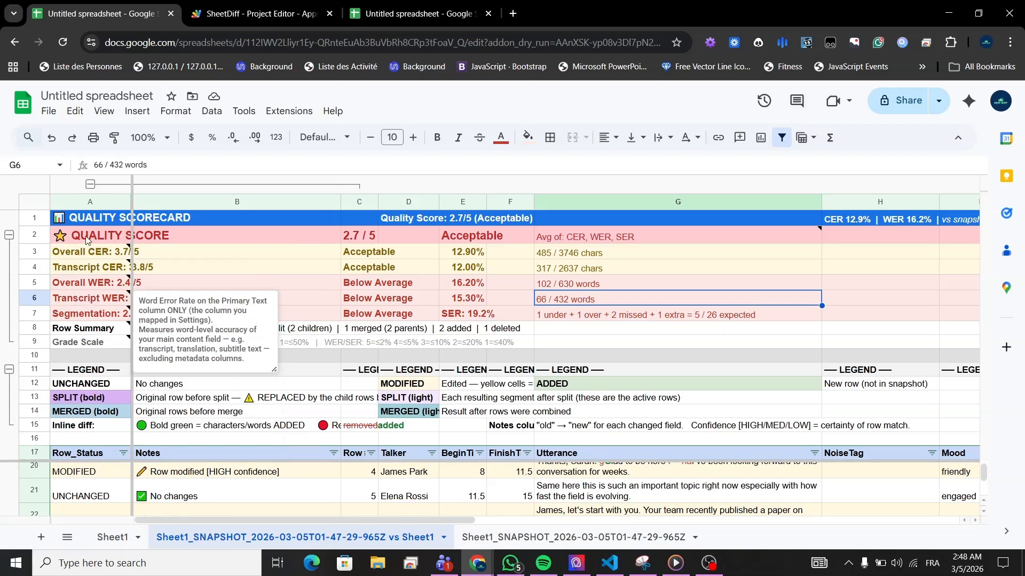
click(8, 236)
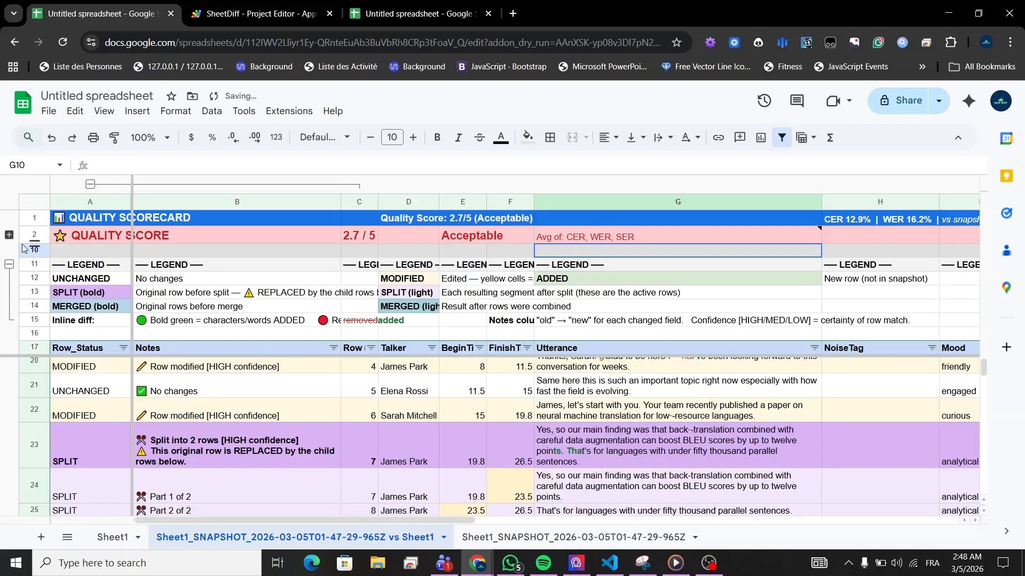
click(8, 237)
click(330, 269)
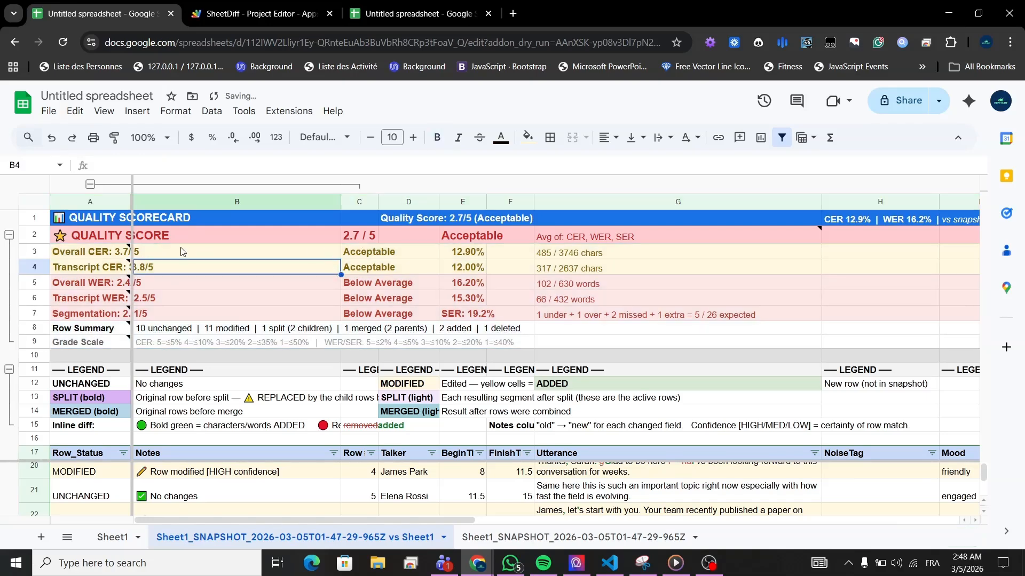
mouse_move(109, 272)
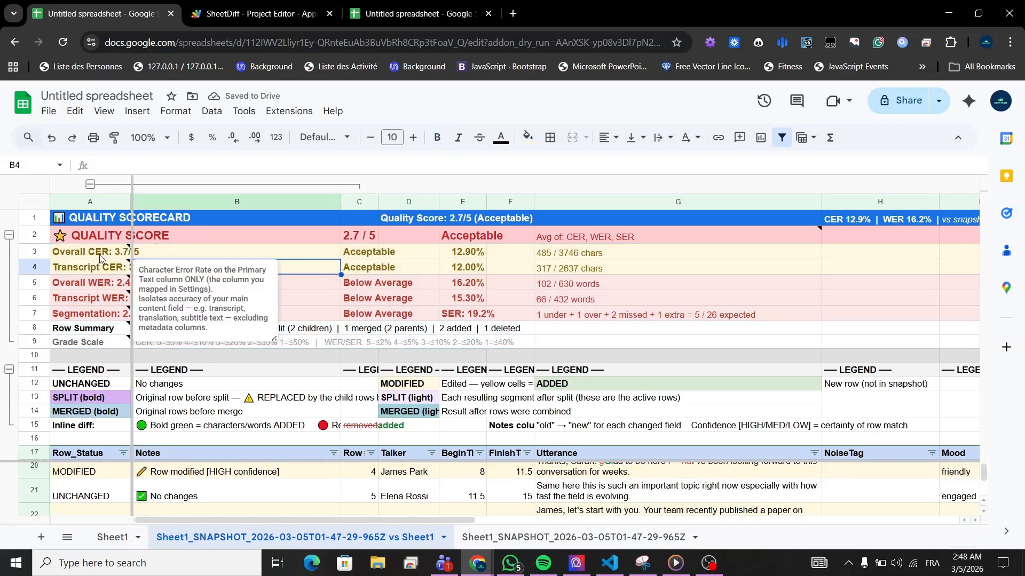
mouse_move(102, 250)
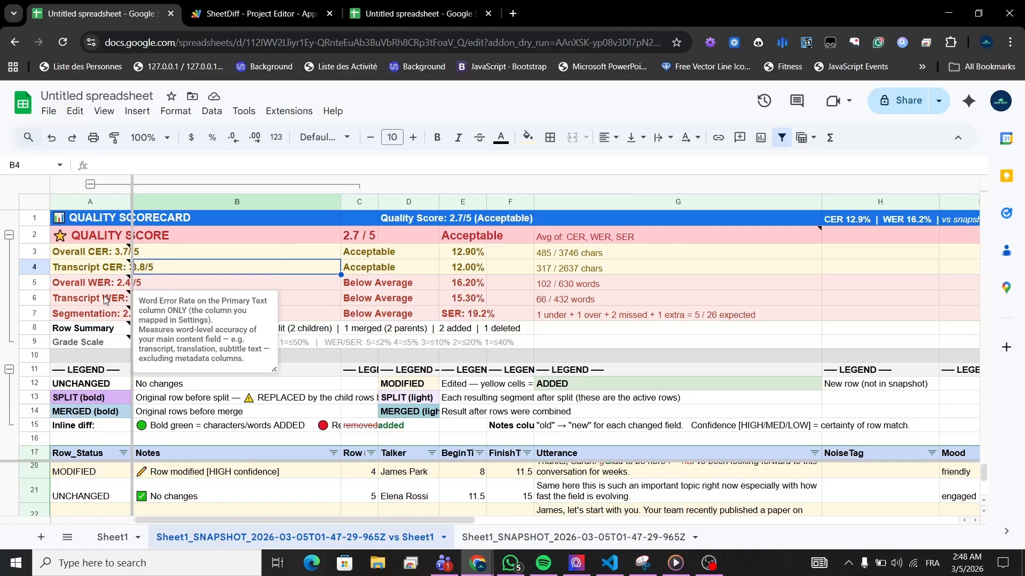
mouse_move(102, 318)
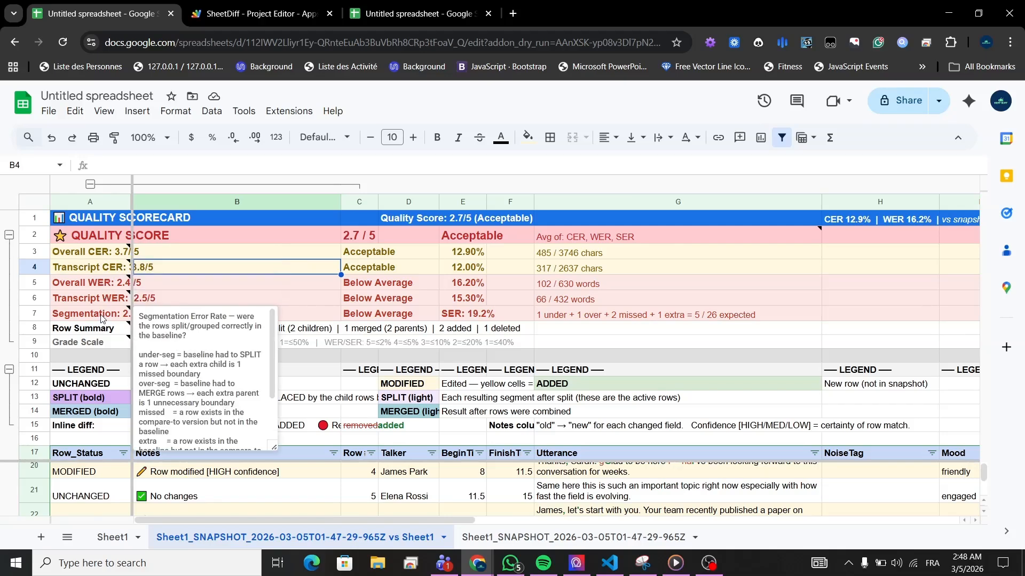
scroll(216, 344, down, 2)
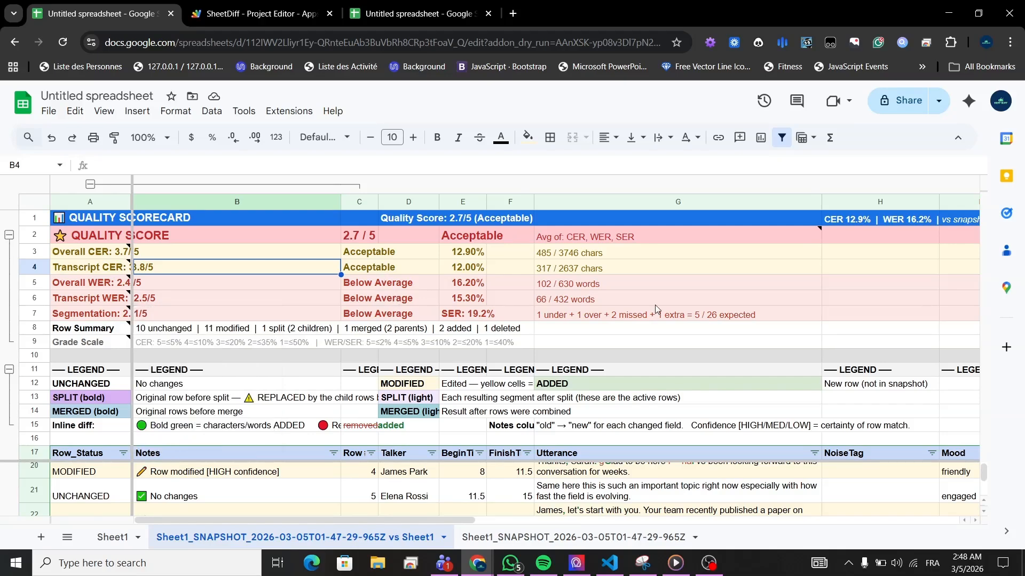
Collapse the score detail rows and read the legend entries for unchanged, modified, split, added and inline-diff markings
scroll(464, 385, down, 2)
click(9, 235)
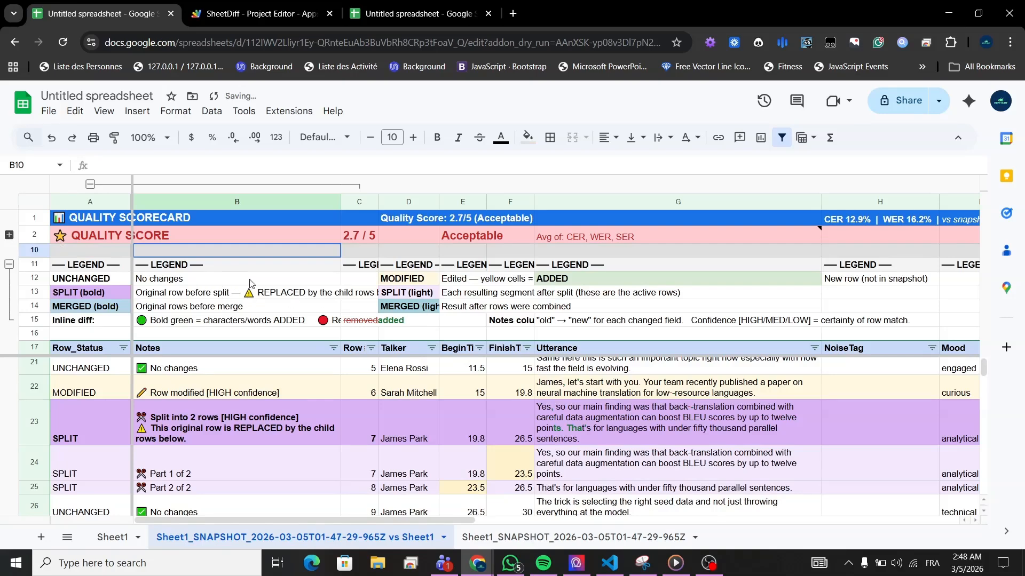
click(152, 278)
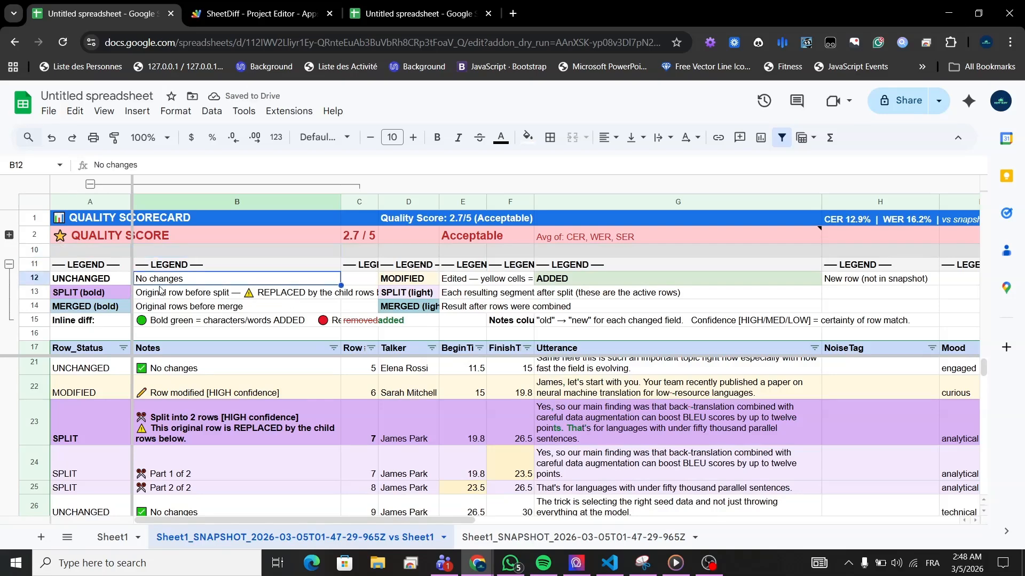
click(458, 284)
click(425, 280)
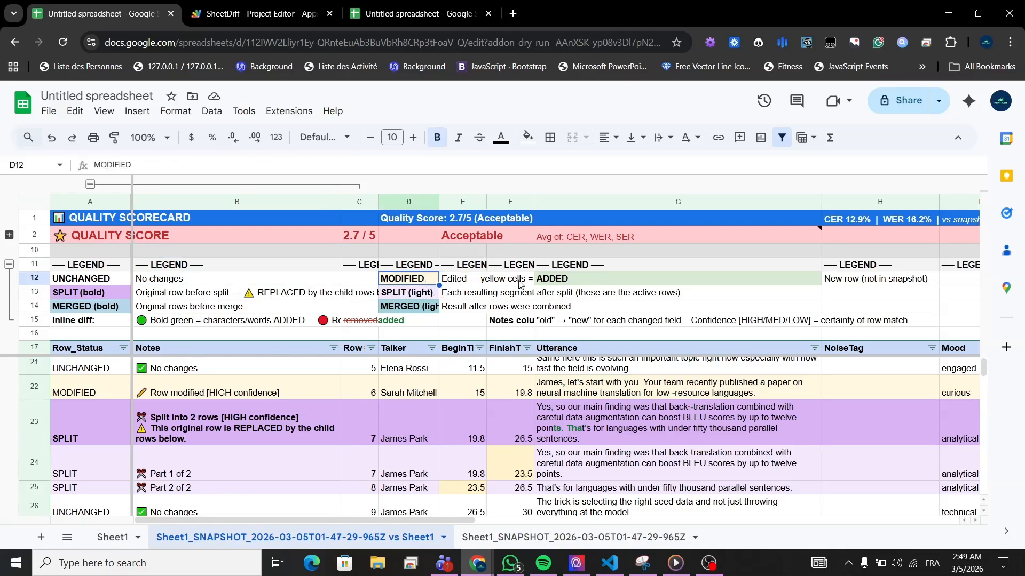
click(345, 324)
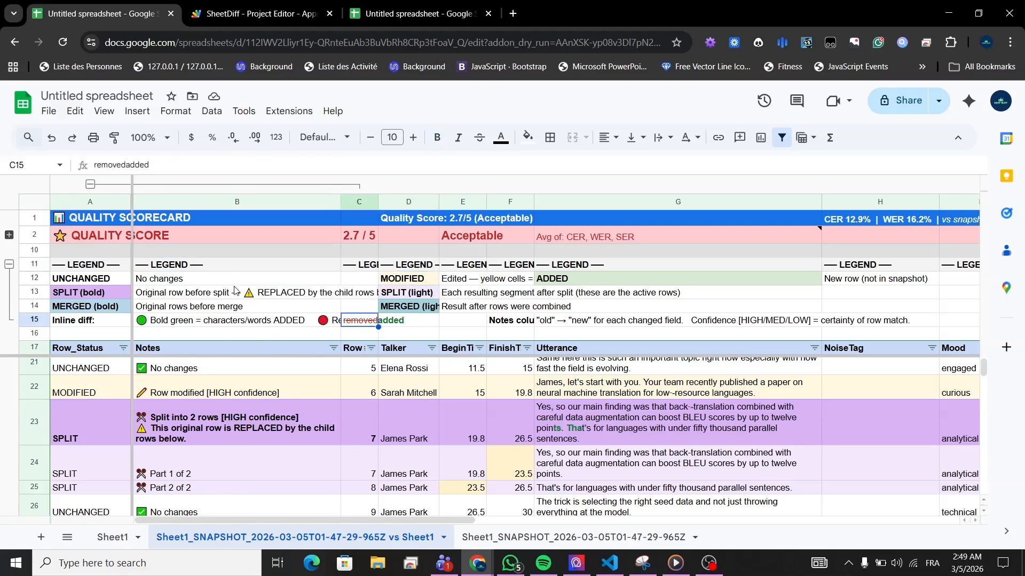
click(118, 295)
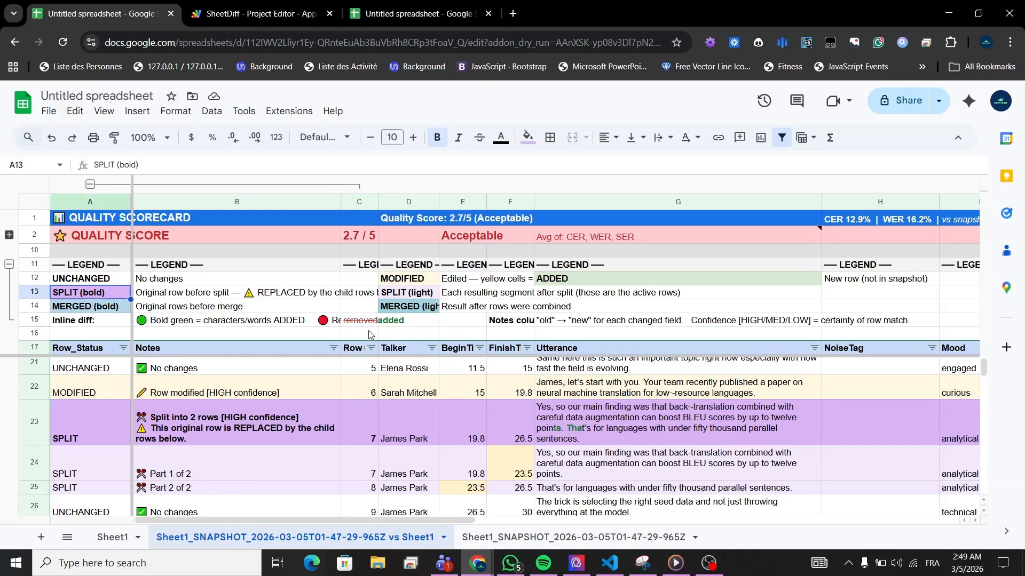
click(297, 327)
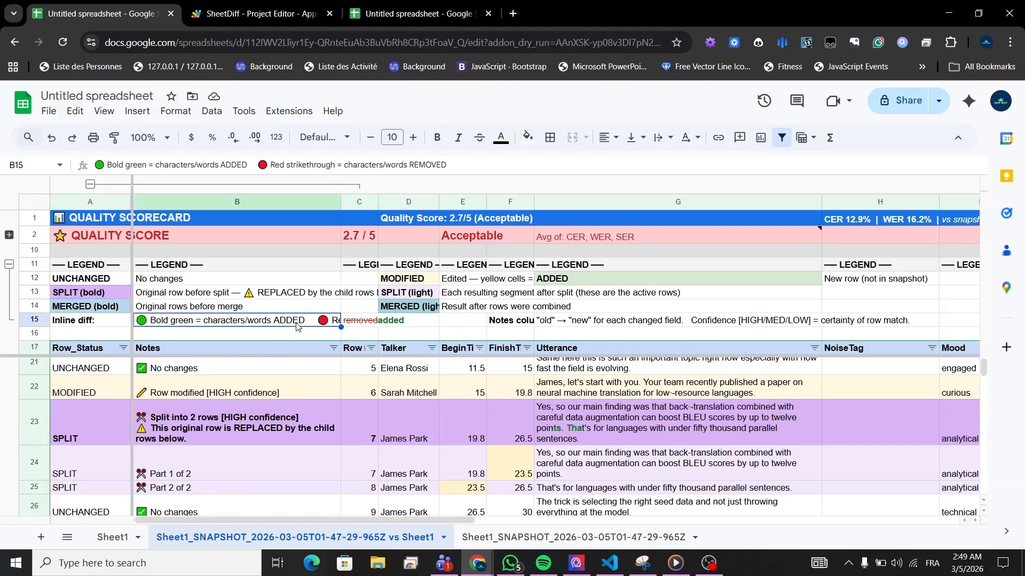
scroll(296, 322, down, 2)
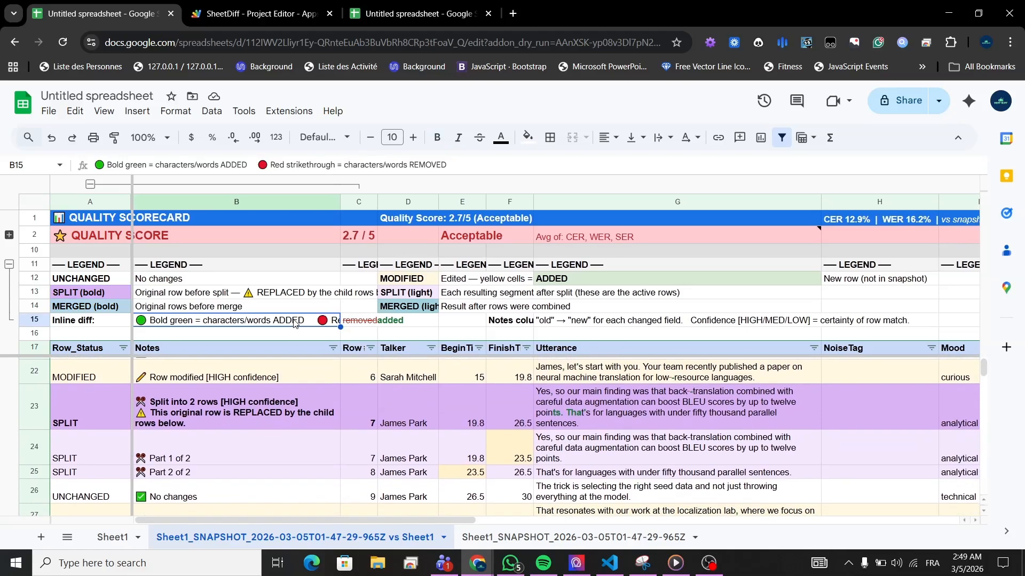
scroll(296, 322, up, 1)
click(578, 283)
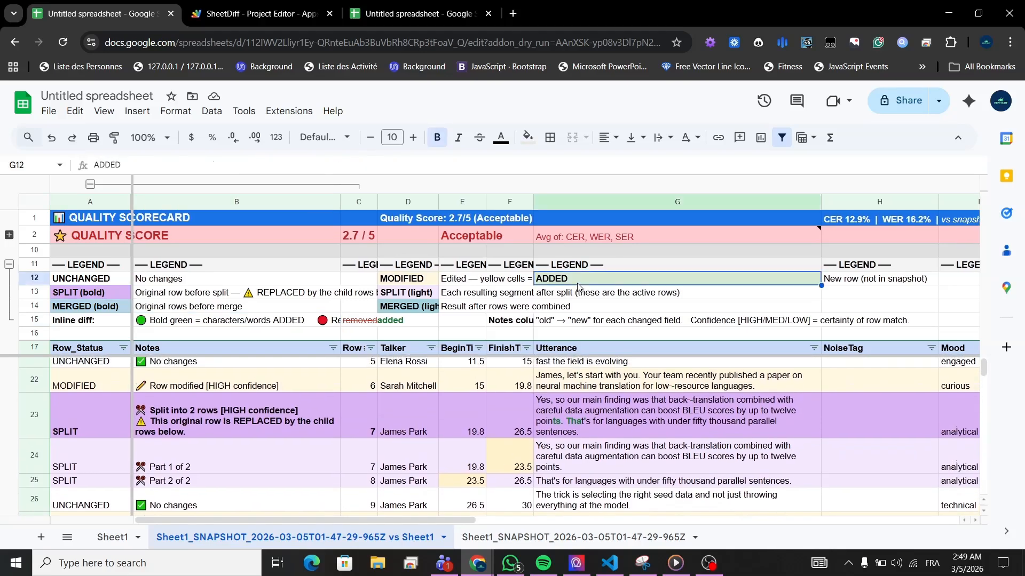
scroll(462, 356, down, 1)
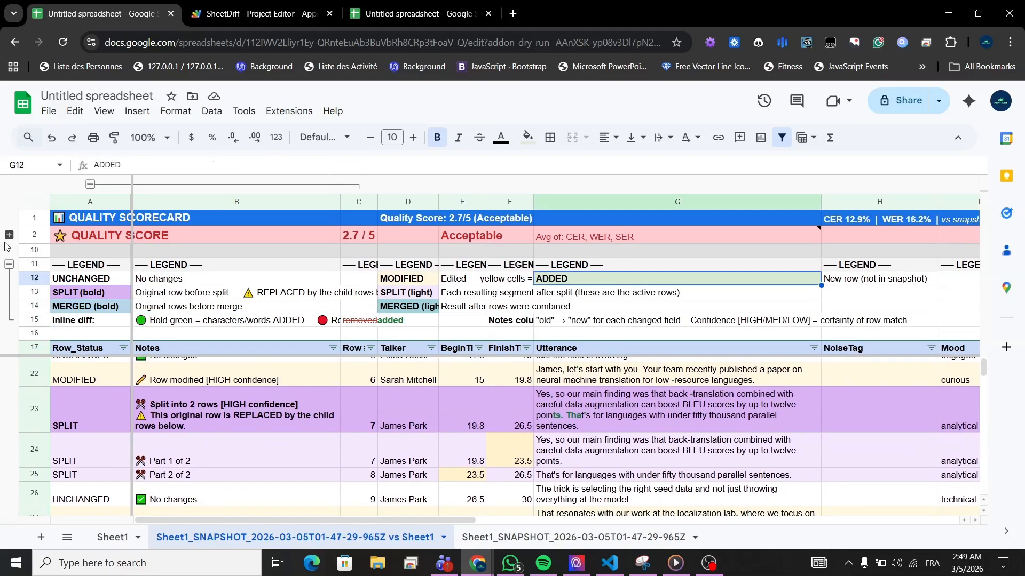
Collapse the legend detail rows and look through the split and modified rows of the comparison
click(9, 264)
scroll(297, 375, up, 3)
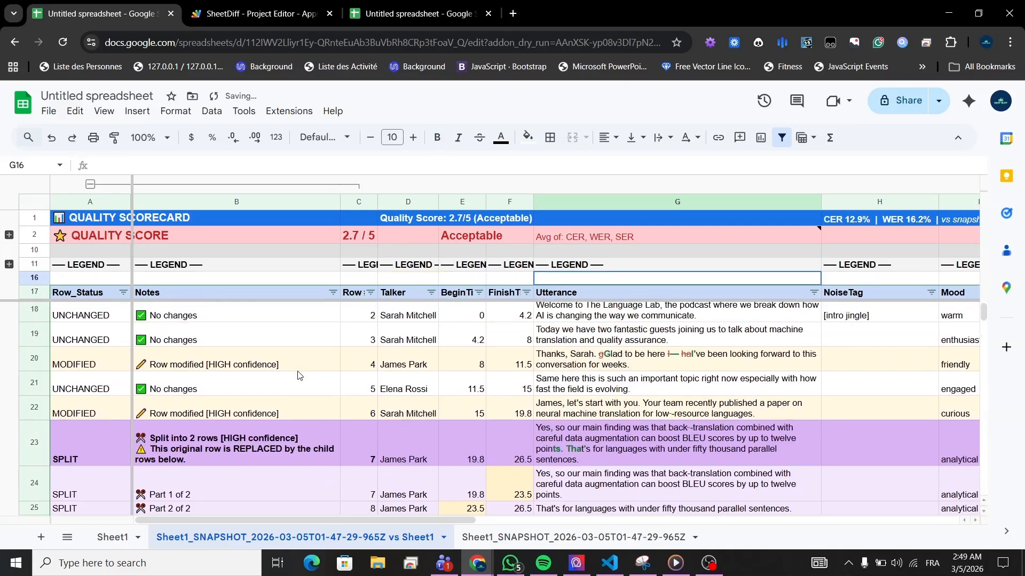
scroll(457, 427, down, 2)
scroll(456, 427, right, 1)
scroll(456, 427, down, 5)
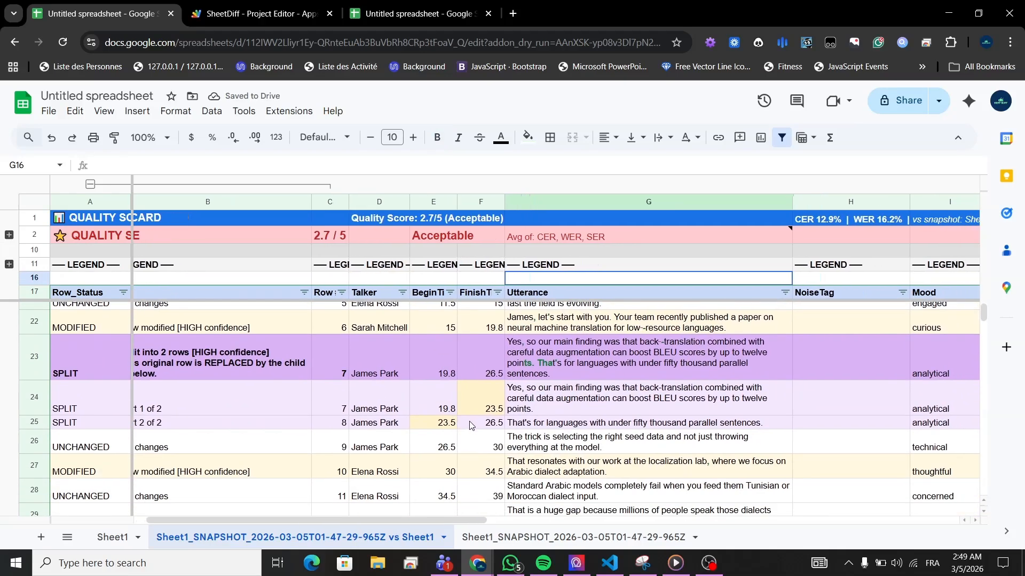
scroll(459, 427, right, 2)
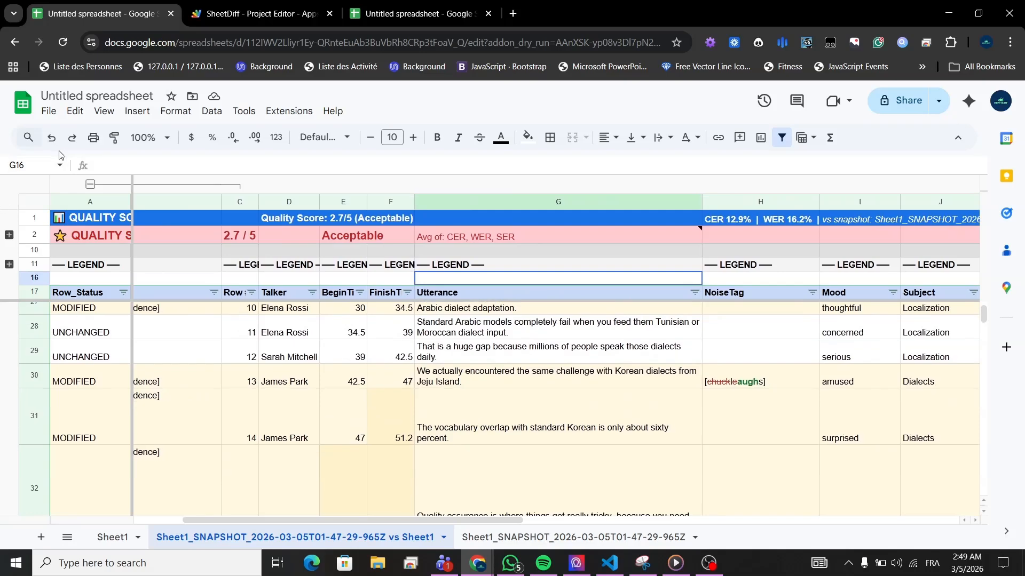
Collapse the column group holding Notes and Row # and review the compared rows from the first one onward
click(91, 184)
scroll(431, 405, up, 5)
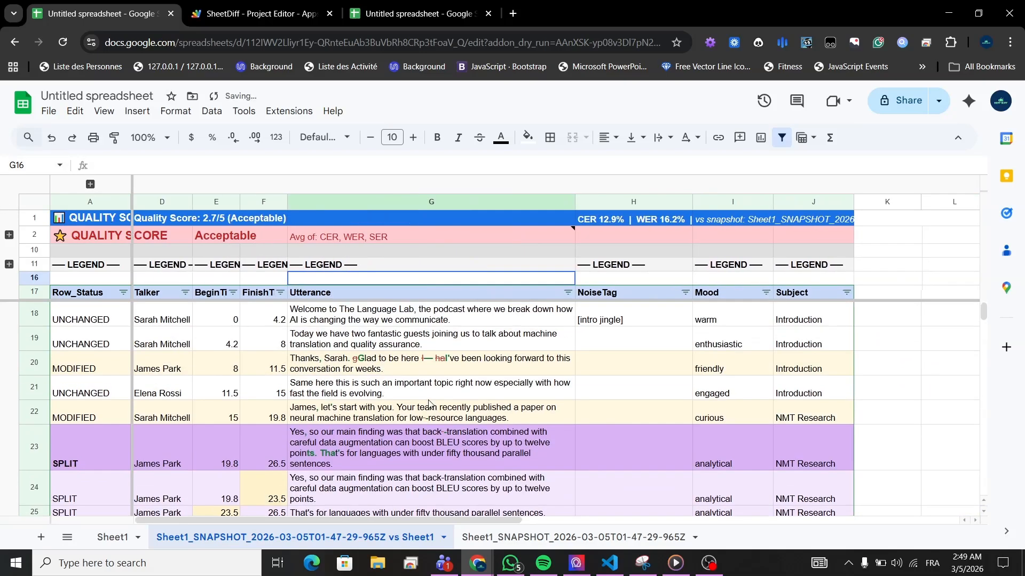
scroll(372, 388, down, 3)
scroll(372, 388, down, 5)
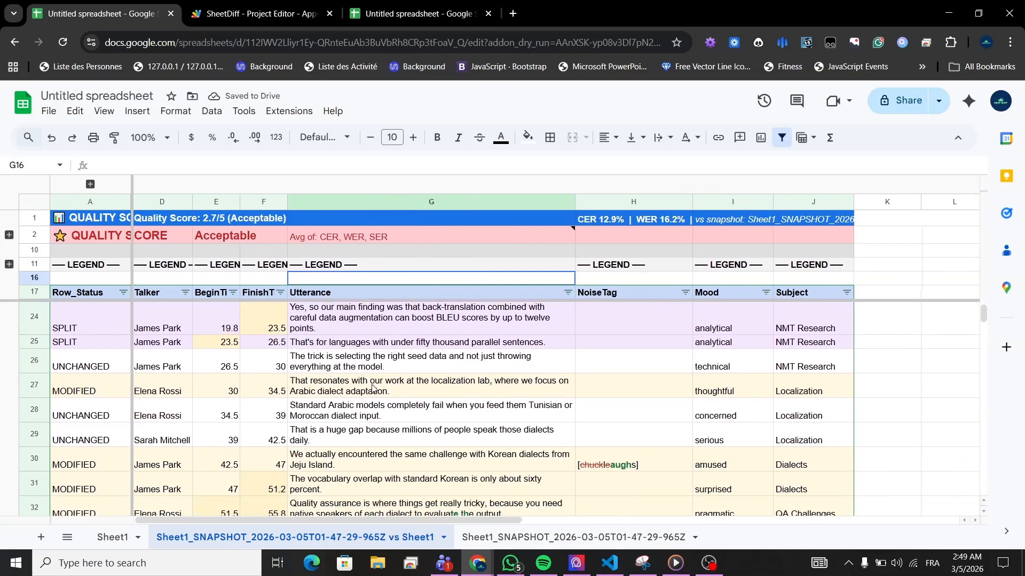
scroll(891, 390, down, 3)
Review the detection and scoring options in the SheetDiff settings and try turning on Simple mode
scroll(891, 389, down, 10)
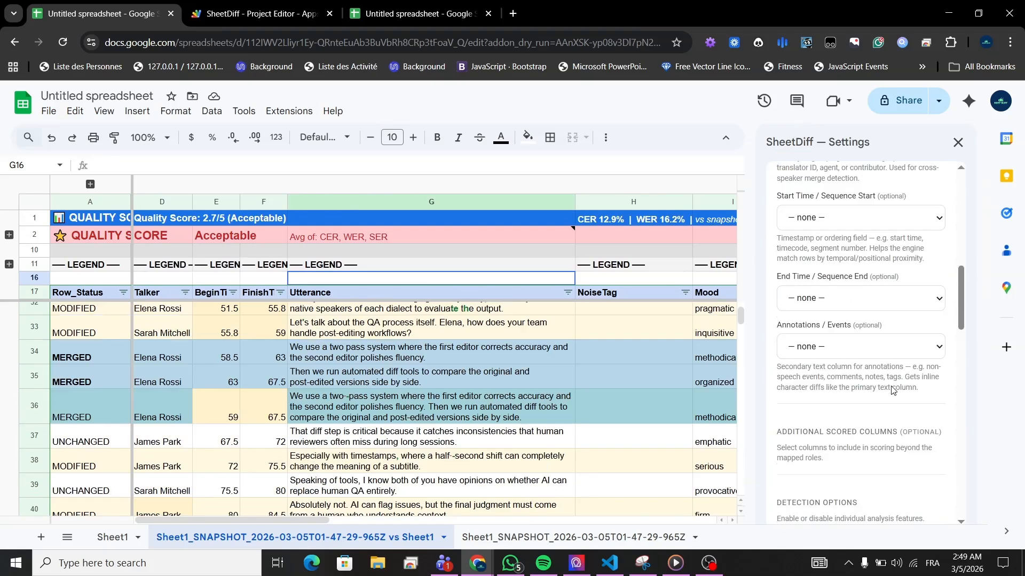
scroll(848, 394, down, 1)
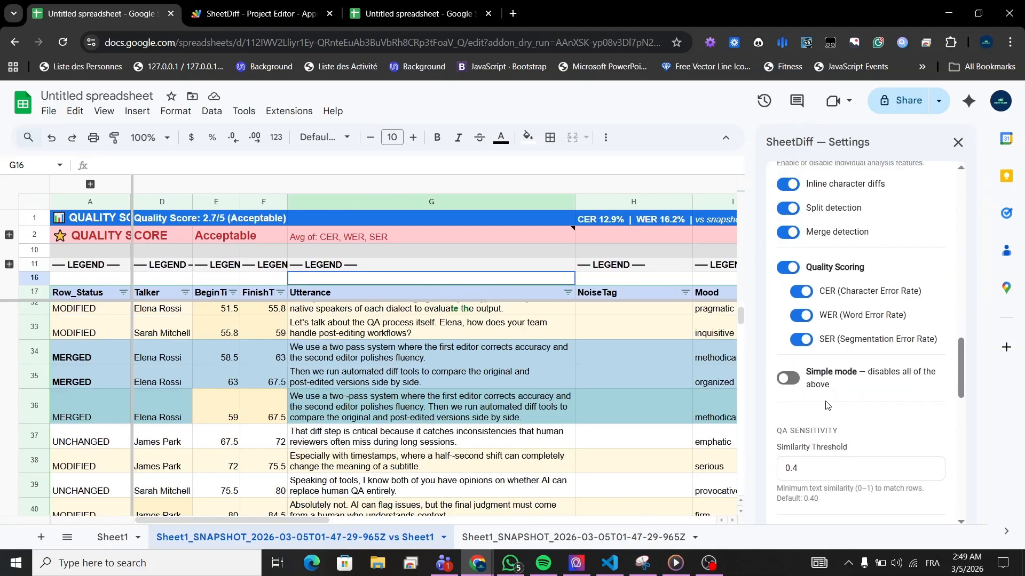
scroll(797, 422, up, 1)
click(788, 446)
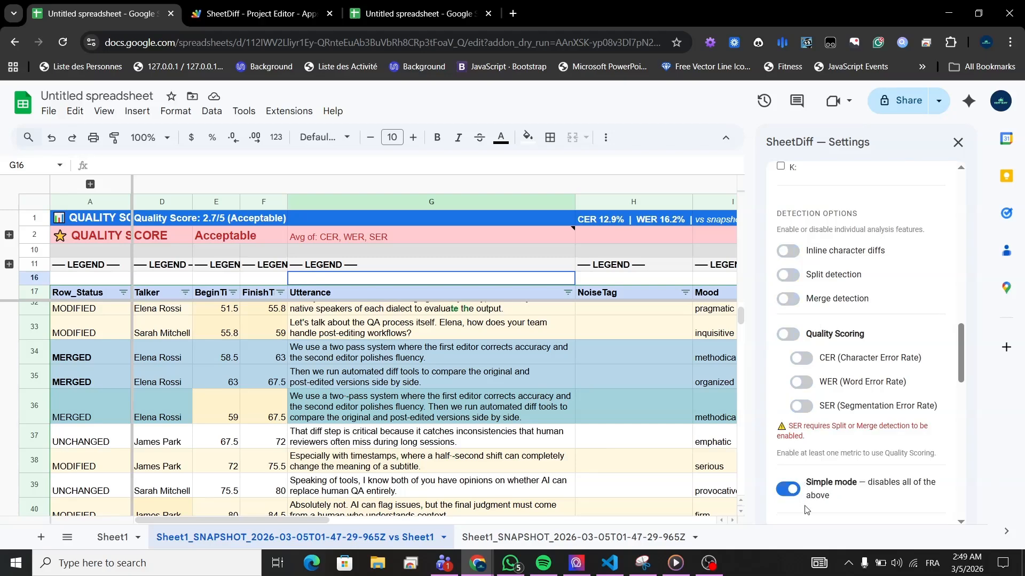
scroll(859, 469, down, 1)
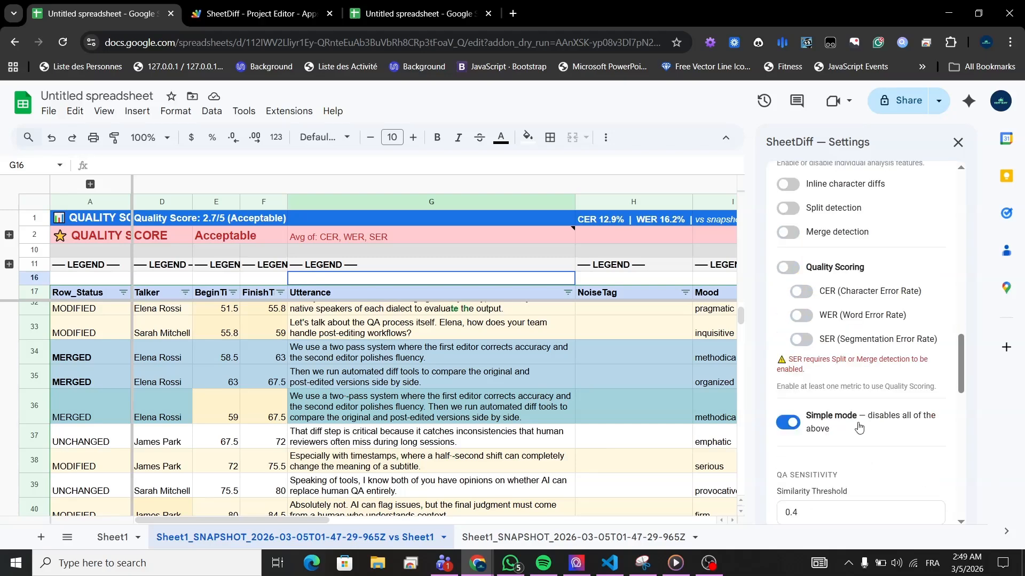
scroll(835, 435, down, 1)
Select the Cell-by-Cell comparison mode and examine its sheet, row alignment, compare mode and output options
scroll(854, 342, up, 15)
click(865, 263)
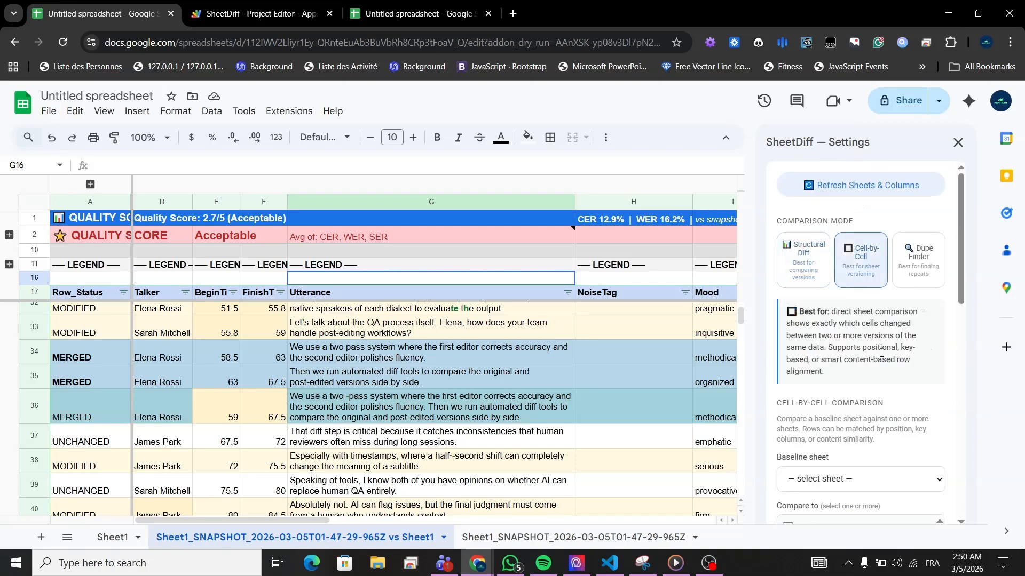
scroll(864, 350, down, 3)
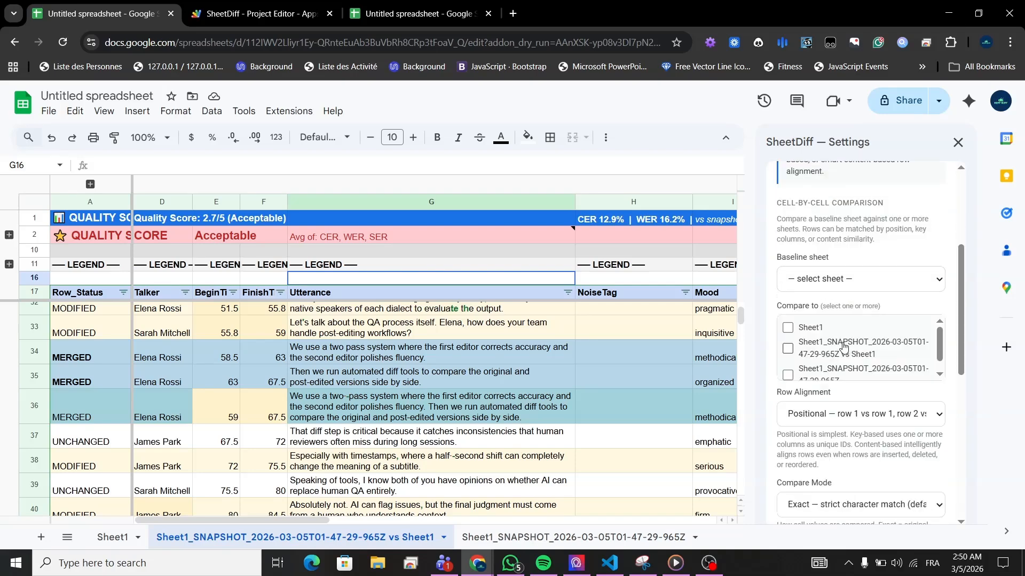
scroll(842, 347, down, 5)
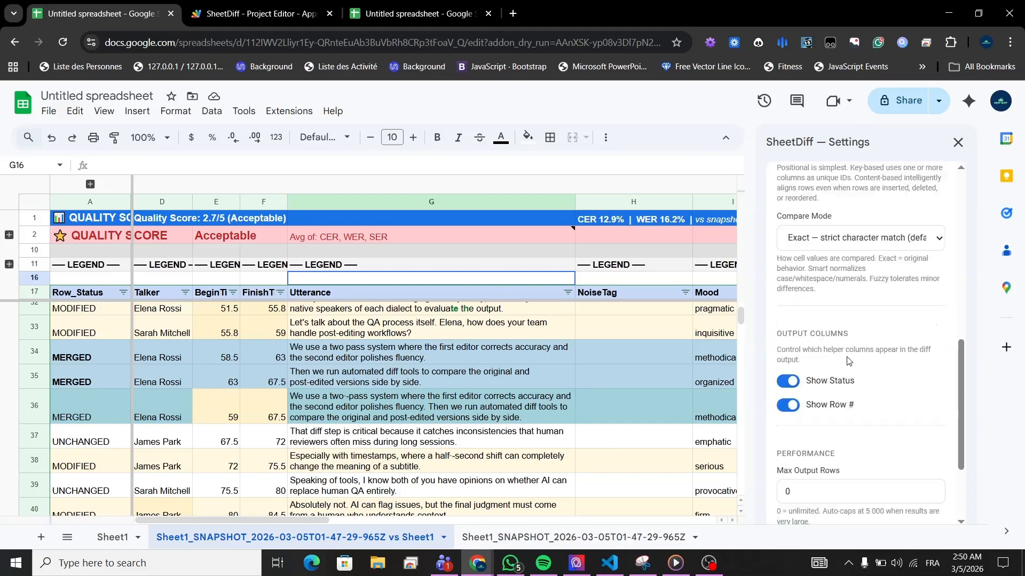
scroll(848, 361, down, 3)
Select the Dupe Finder mode, examine its match column, sorting and output options, and close the settings without saving
scroll(912, 270, up, 15)
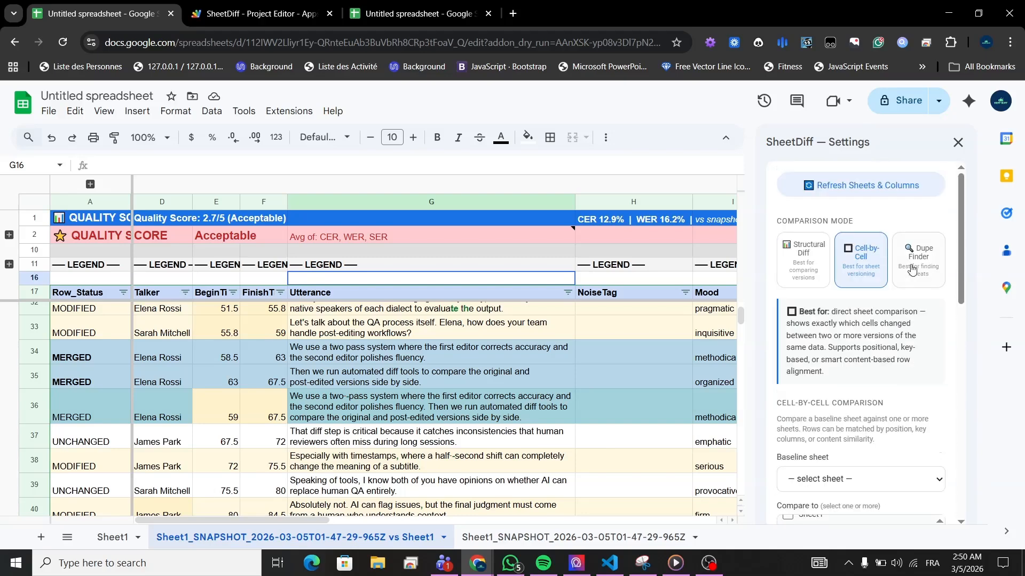
click(912, 270)
scroll(864, 343, down, 1)
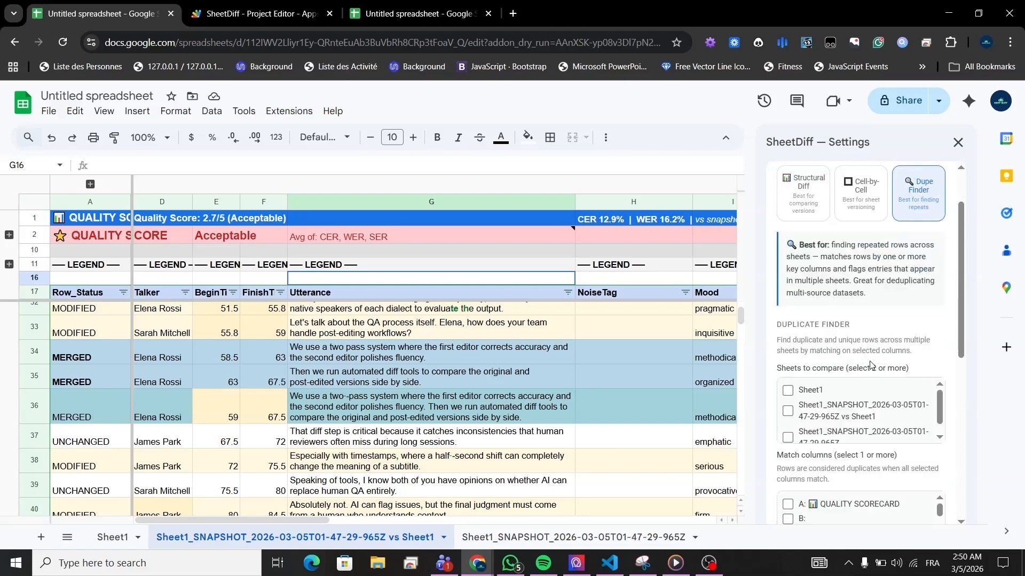
scroll(869, 296, down, 2)
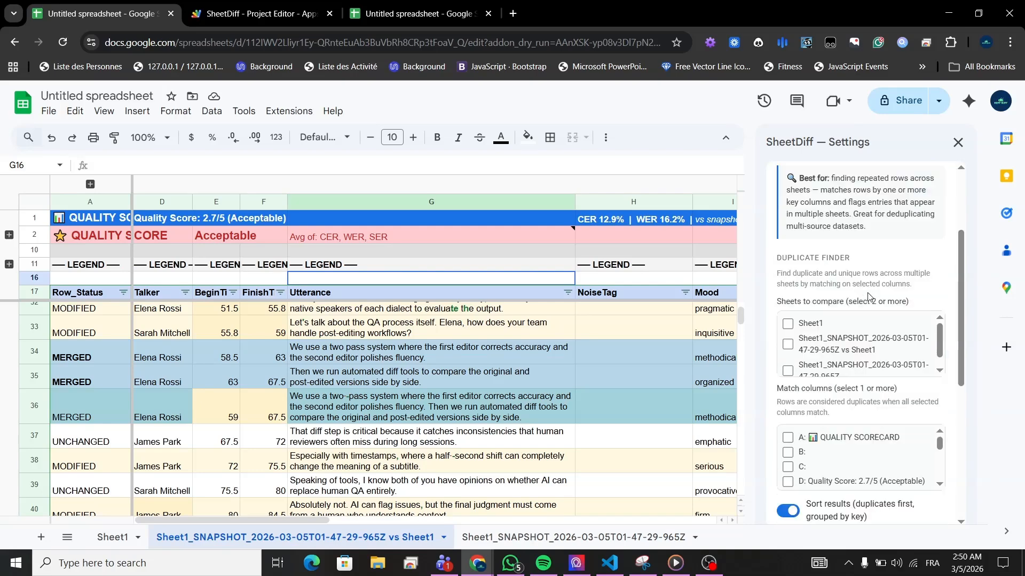
scroll(868, 294, down, 1)
scroll(866, 311, down, 8)
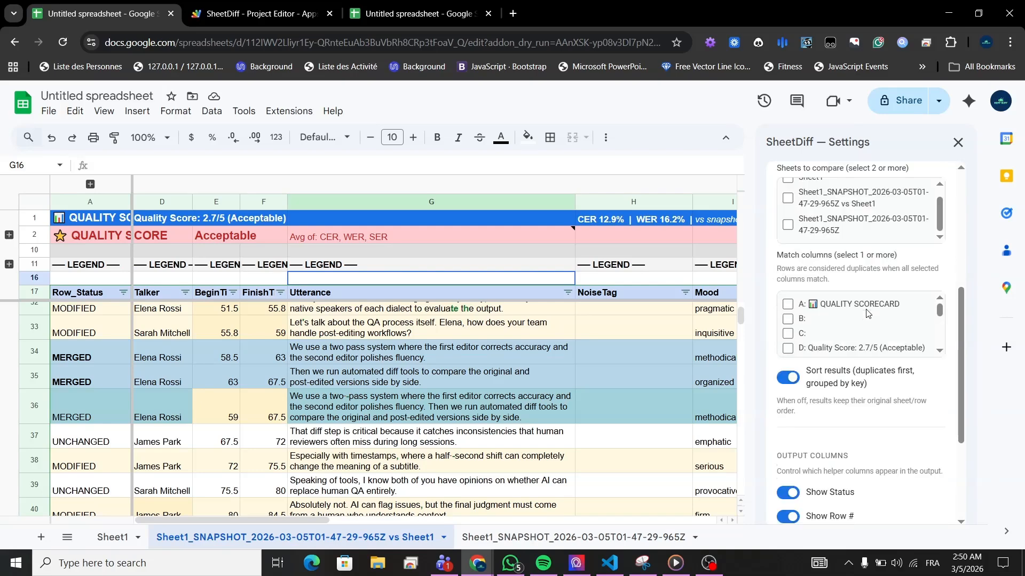
scroll(865, 342, down, 1)
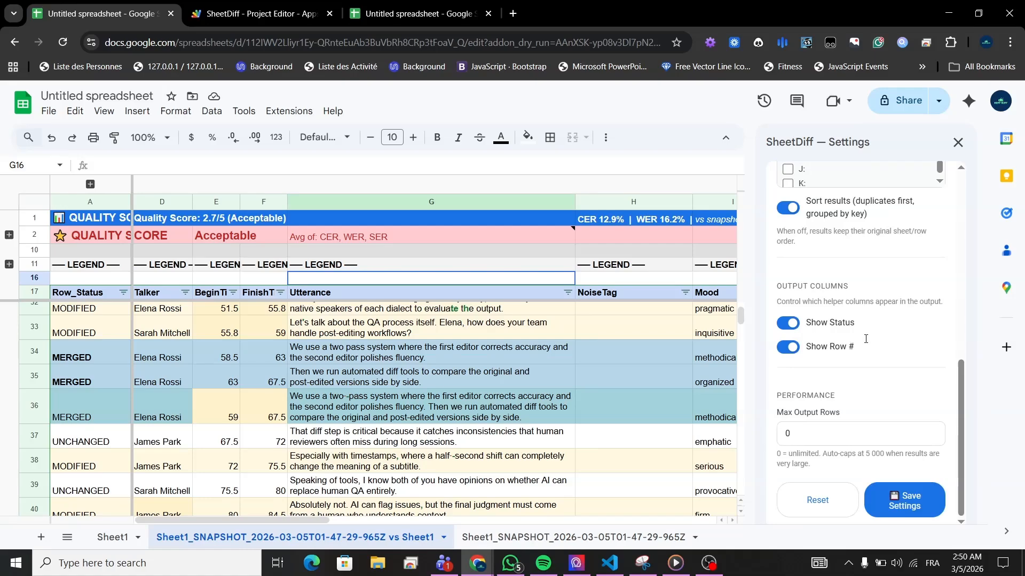
scroll(875, 322, up, 10)
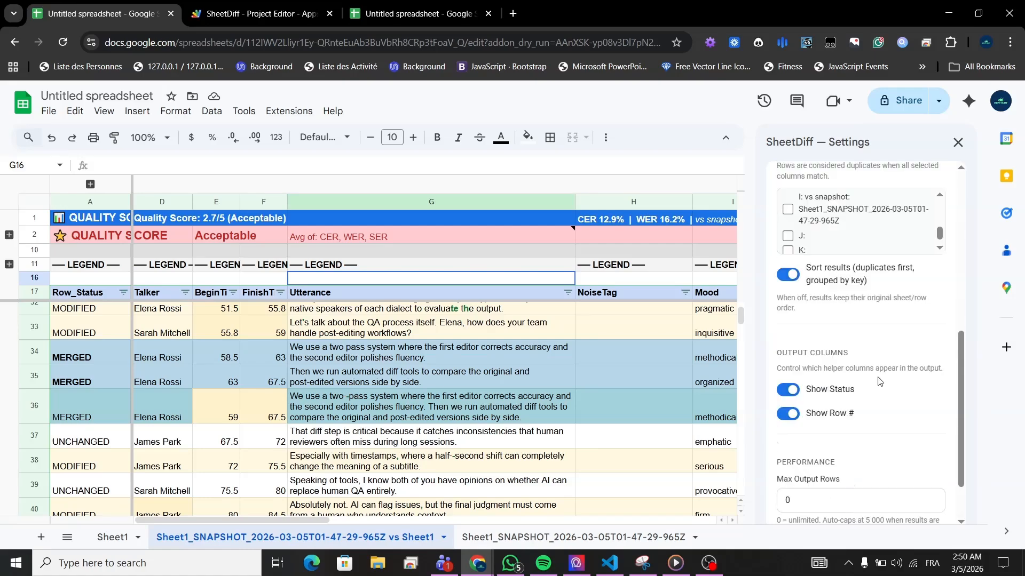
click(957, 141)
Export the SheetDiff report for the comparison sheet, dismiss its confirmation and review the quality scores and row status summary
scroll(247, 460, up, 5)
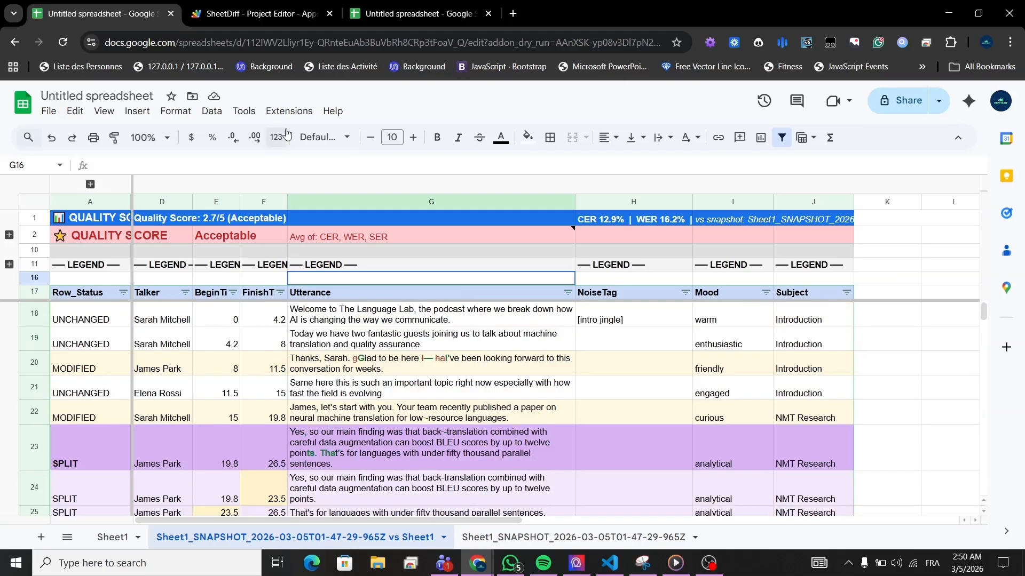
click(289, 110)
mouse_move(361, 264)
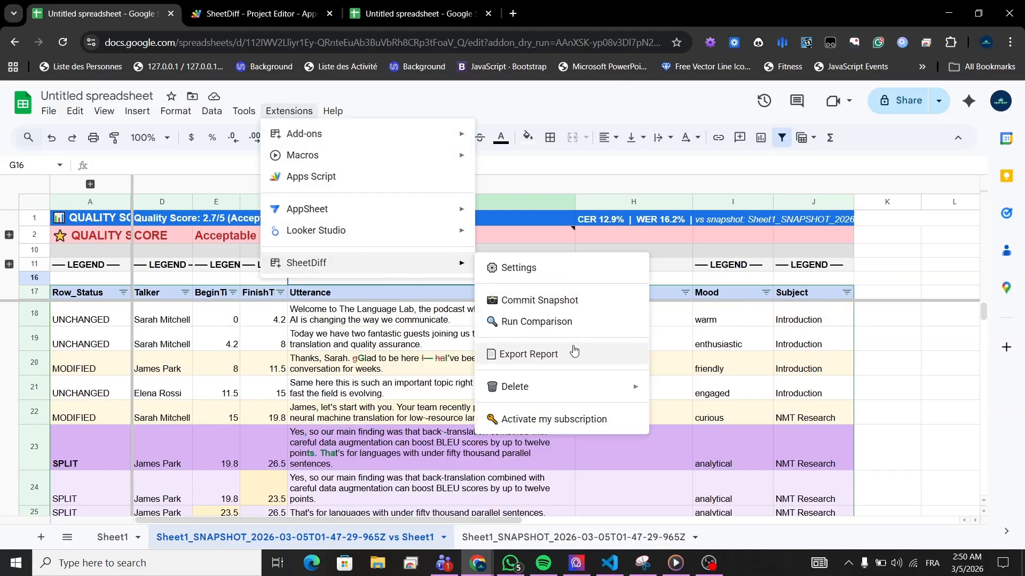
click(548, 357)
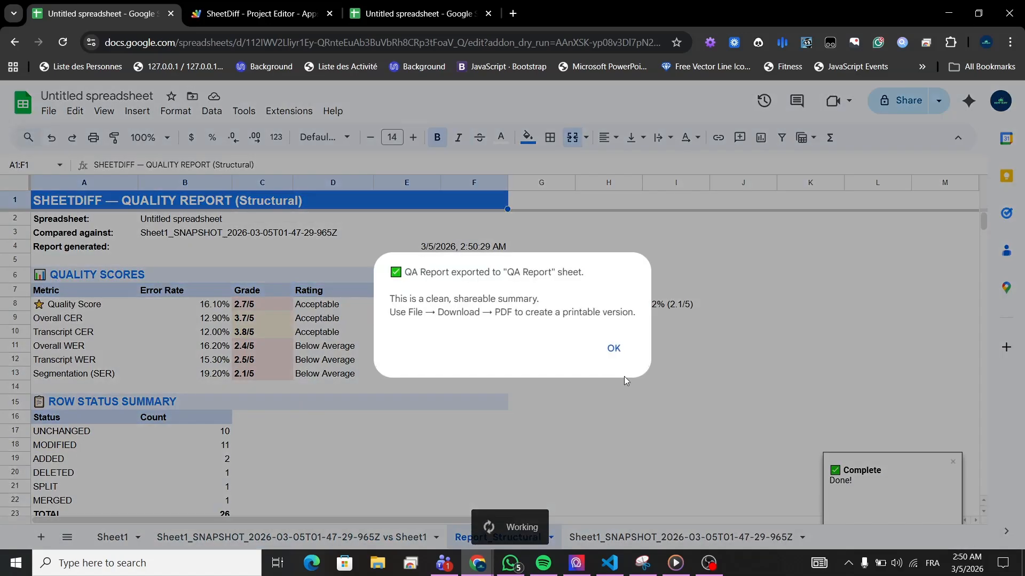
click(614, 352)
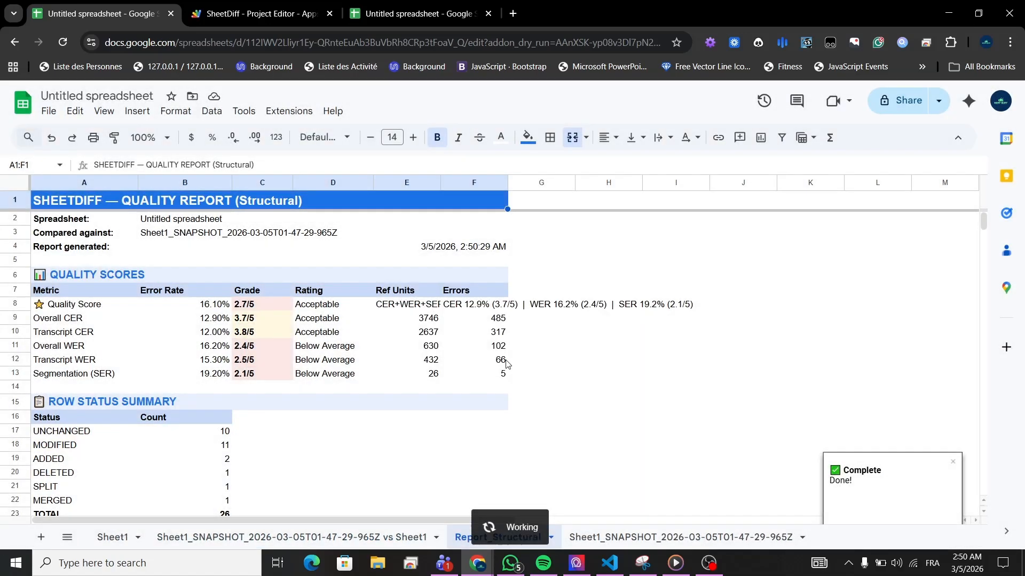
scroll(247, 351, down, 5)
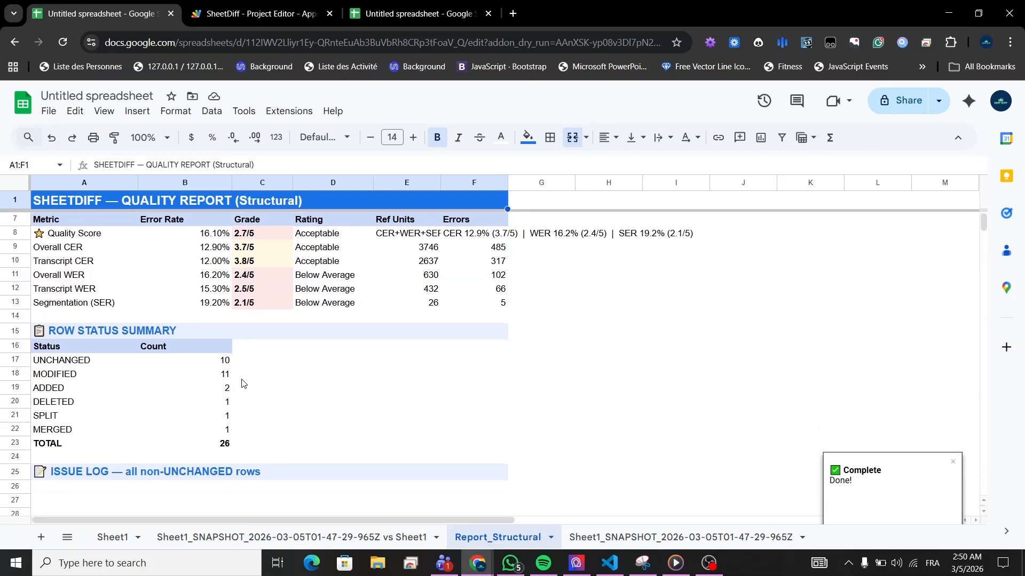
scroll(242, 383, up, 5)
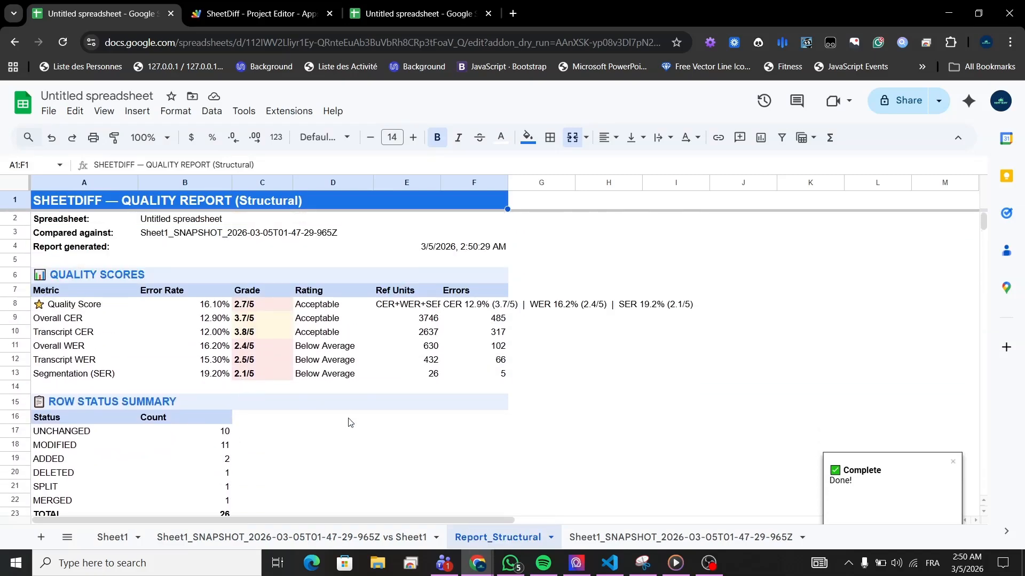
Return to the snapshot-versus-Sheet1 comparison sheet and expand its score detail rows
click(299, 539)
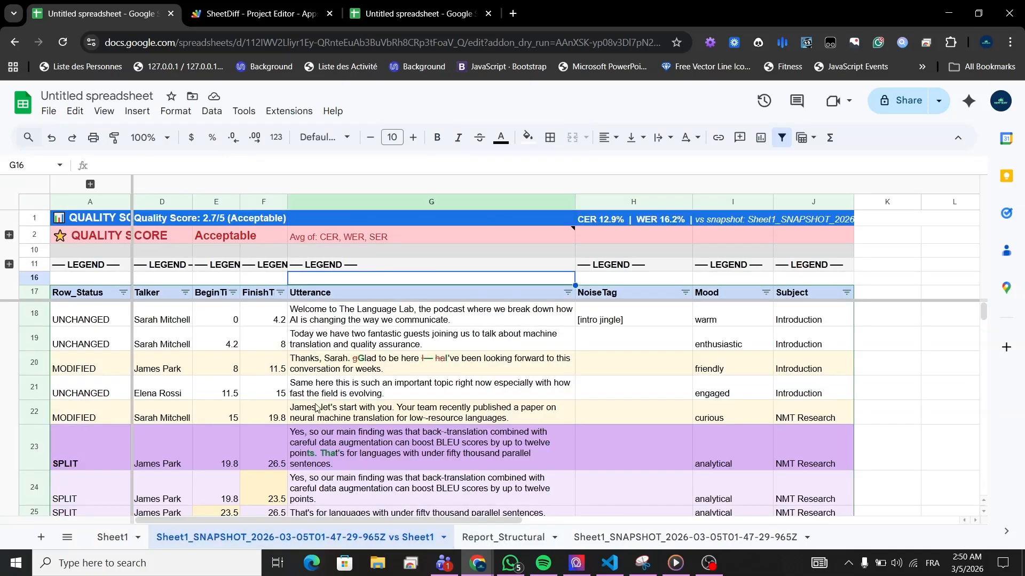
click(9, 236)
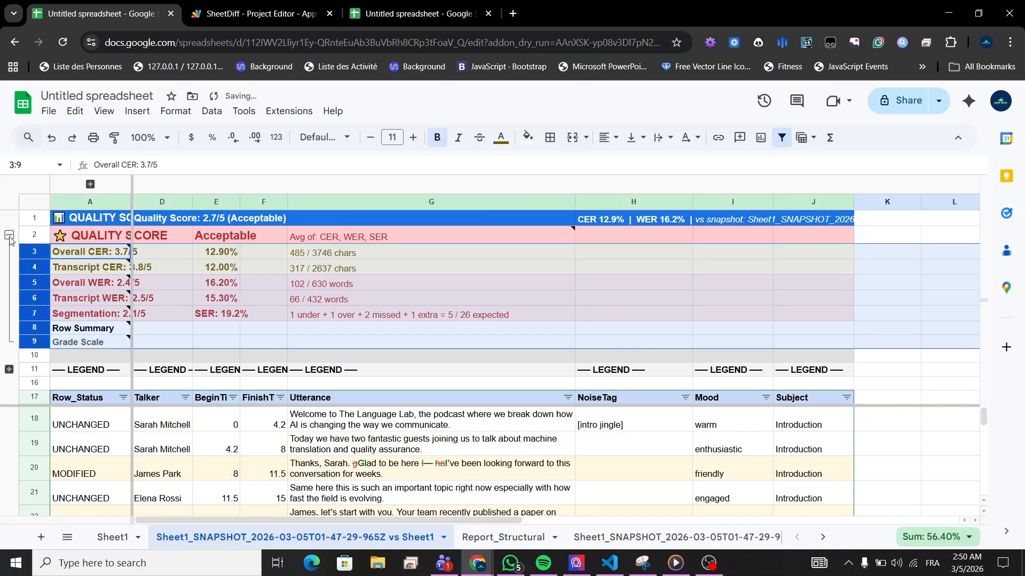
click(367, 347)
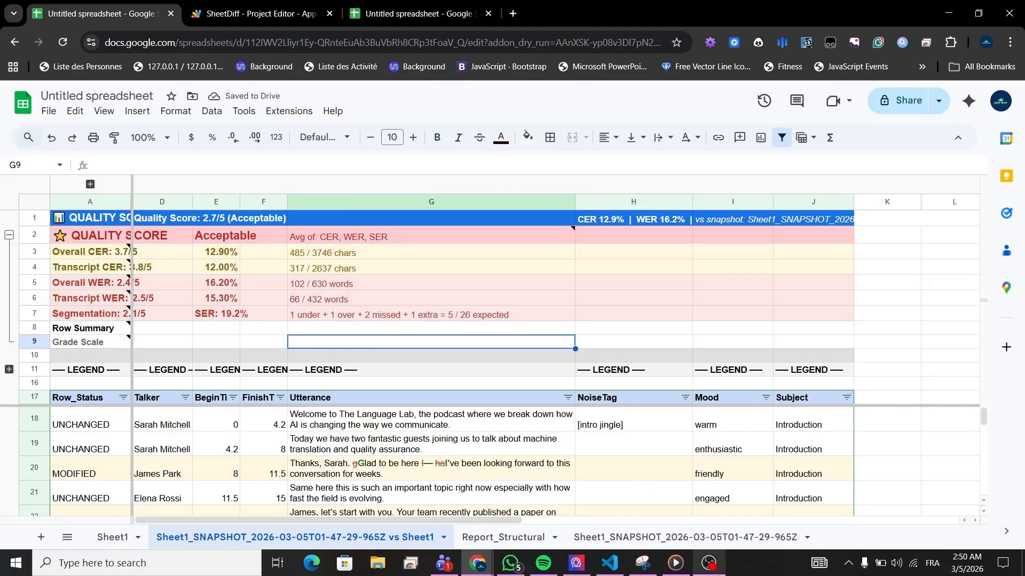